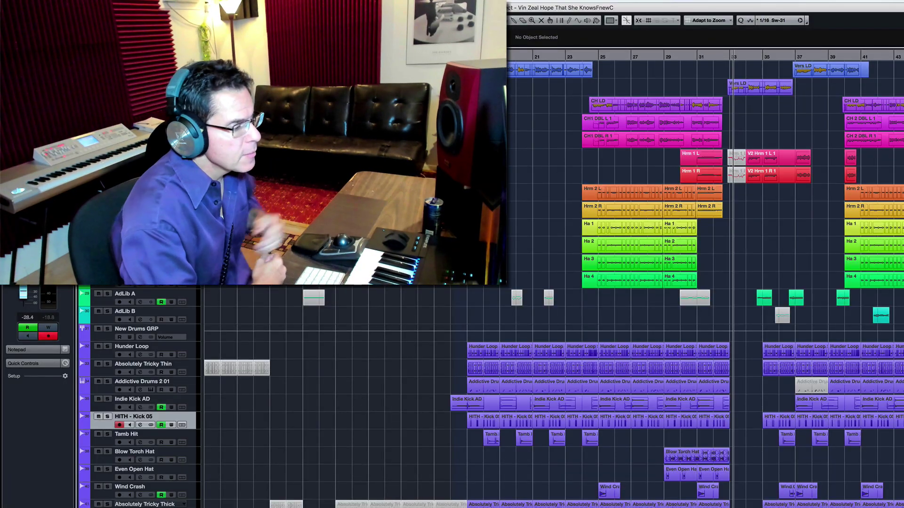
Open the Addictive Drums 2 instrument of the Addictive Drums 2 01 track and examine its kit pieces and the Fairfax Vol 2 preset page.
left_click(104, 389)
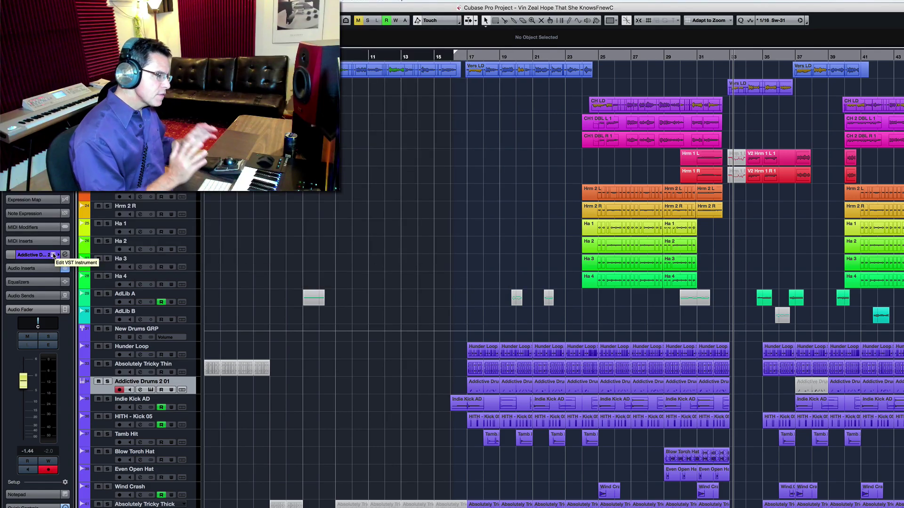
left_click(54, 255)
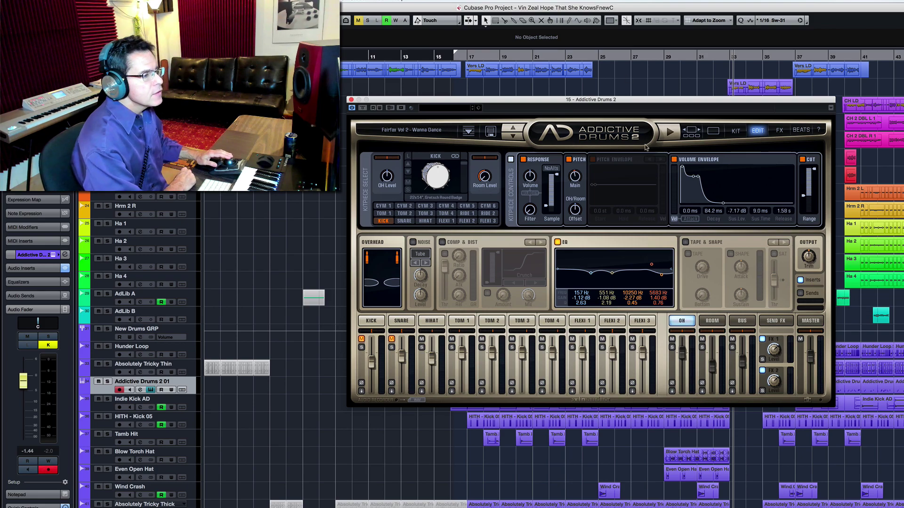
left_click(735, 131)
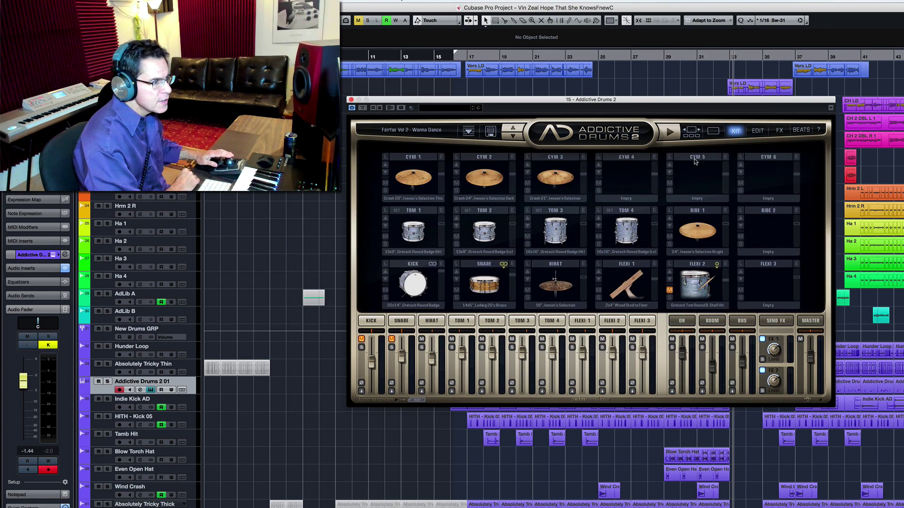
left_click(408, 285)
left_click(712, 133)
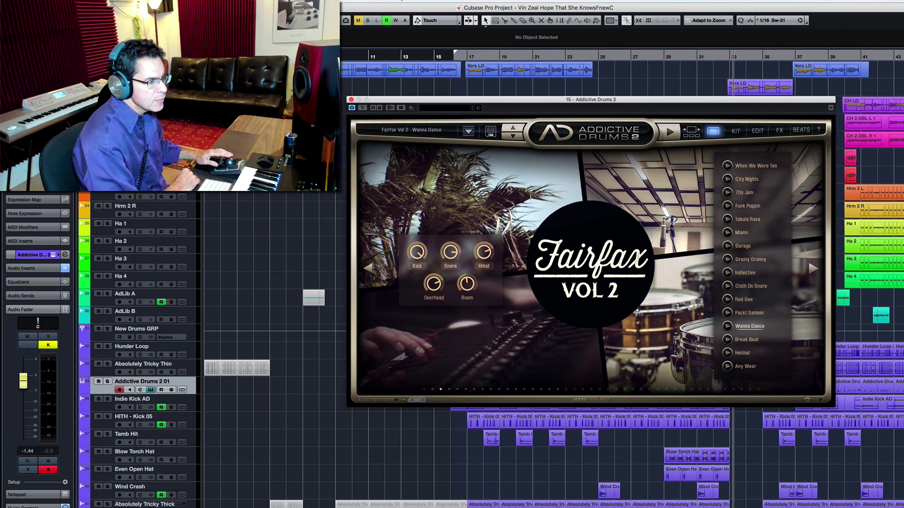
left_click(736, 131)
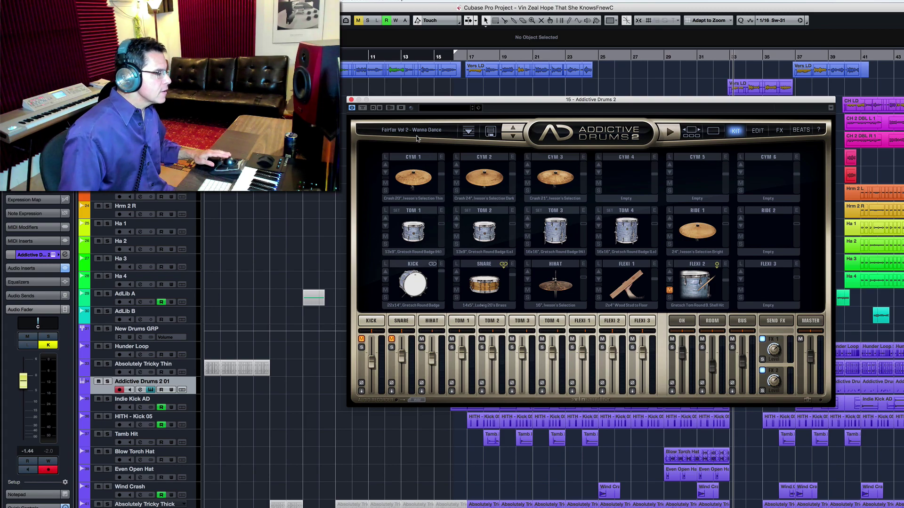
Solo the Addictive Drums 2 01 track, play back its drum part, and close the instrument window.
key("s")
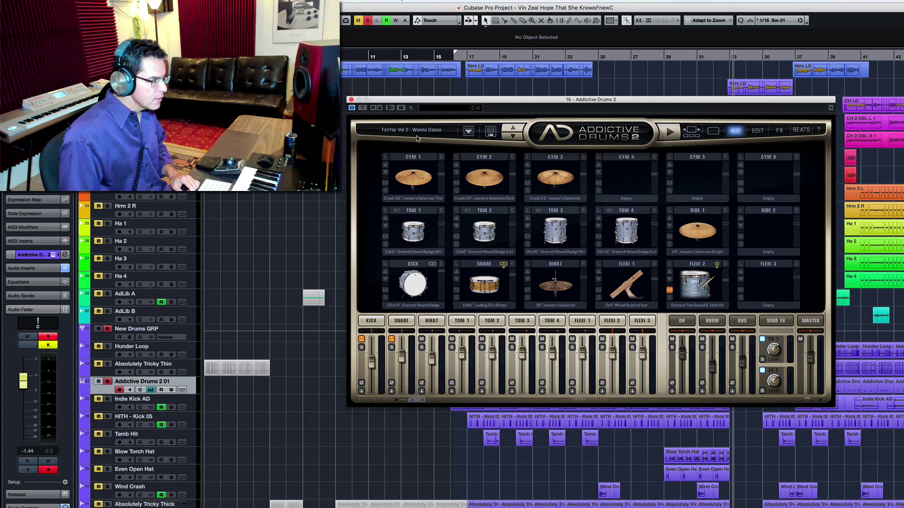
key("space")
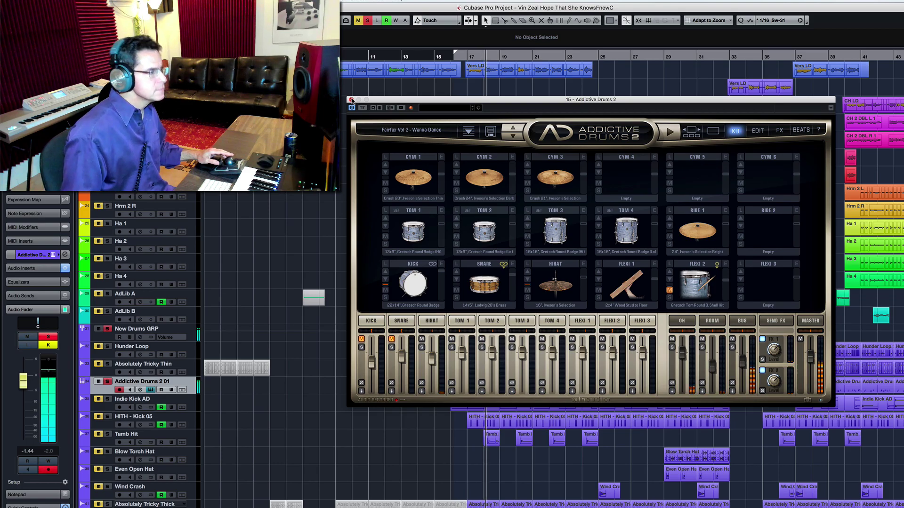
left_click(351, 100)
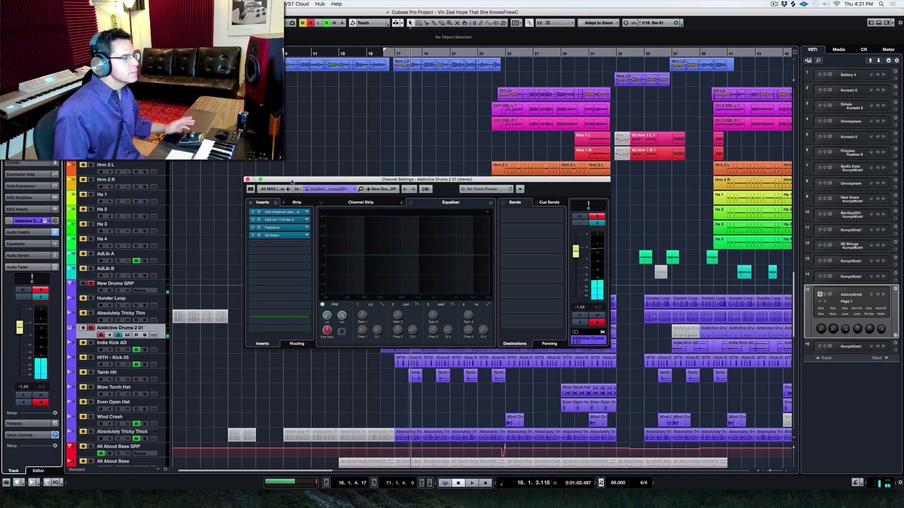
Deactivate all four inserts on the Addictive Drums 2 01 channel and play the unprocessed drums.
left_click(252, 228)
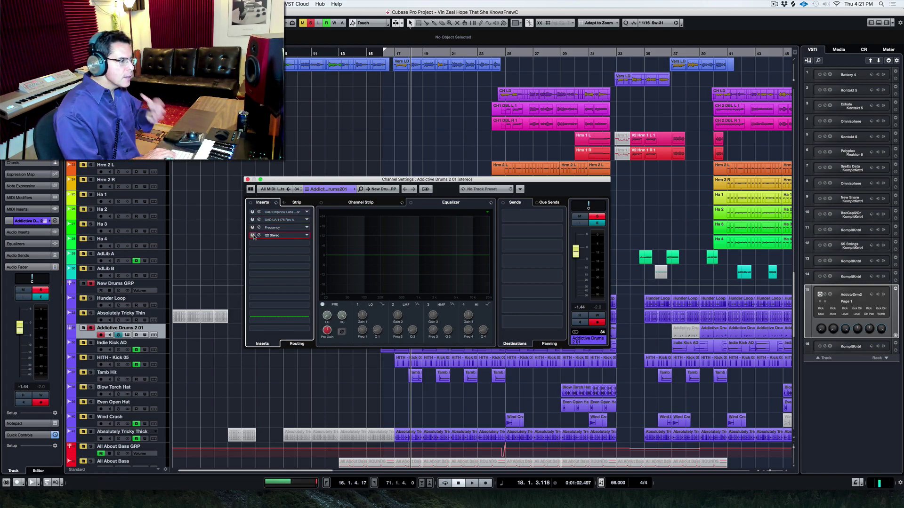
key("space")
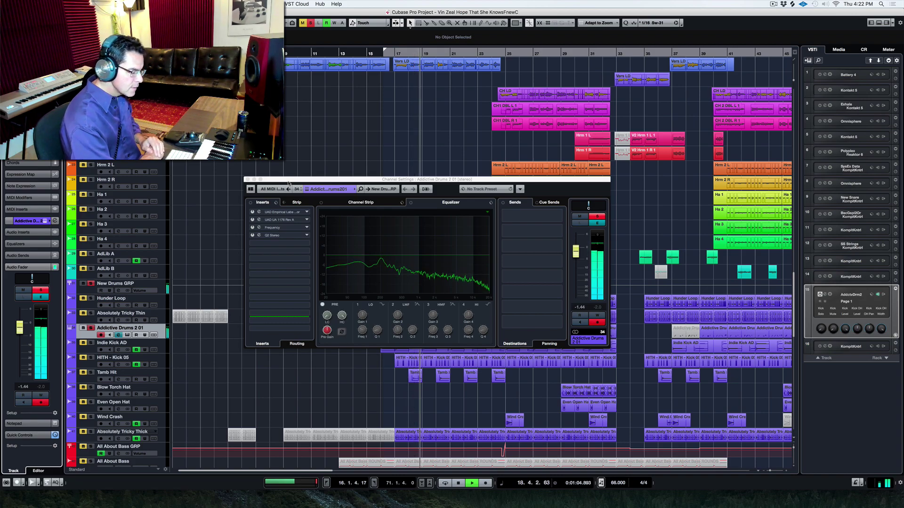
key("space")
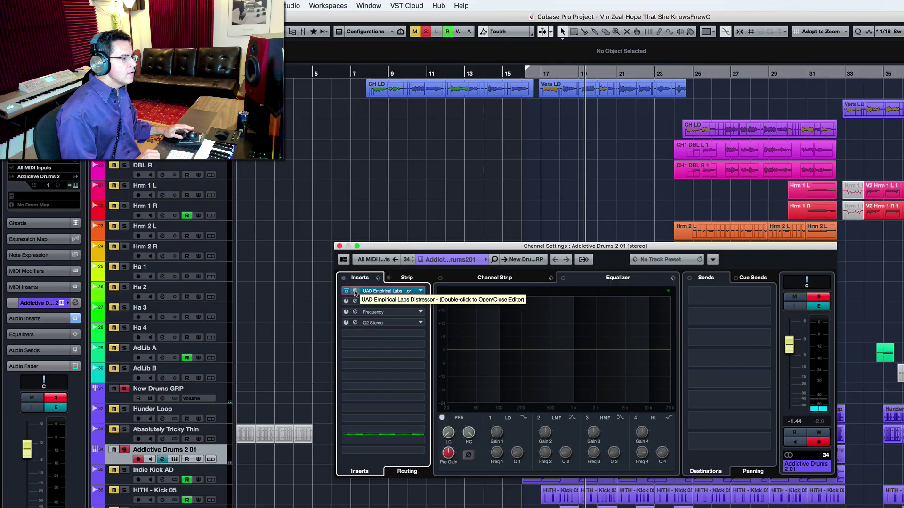
Reactivate the UAD Empirical Labs Distressor on the drum channel and compare it bypassed and engaged during playback.
left_click(263, 212)
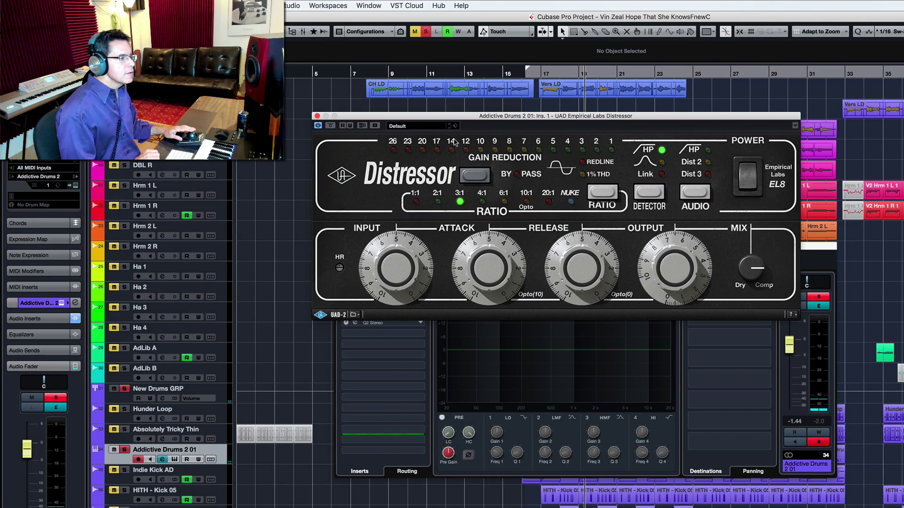
left_click_drag(453, 118, 462, 87)
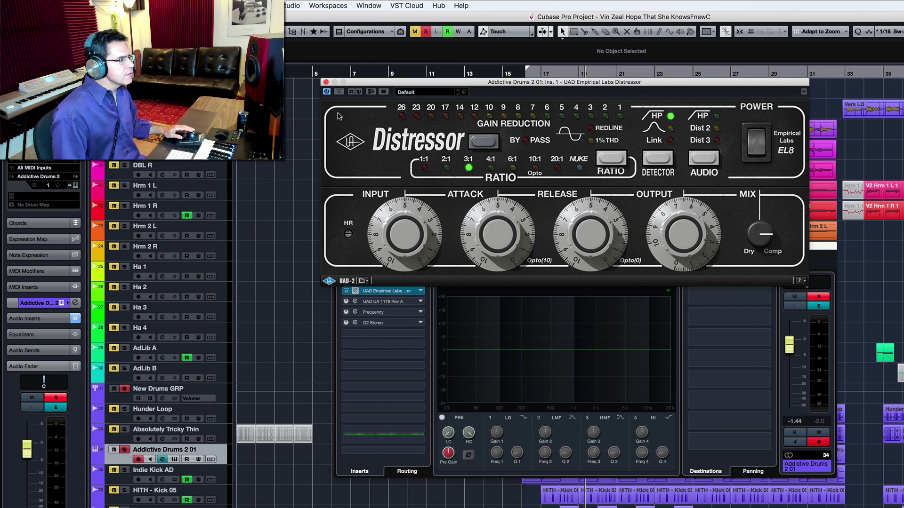
left_click(326, 92)
key("space")
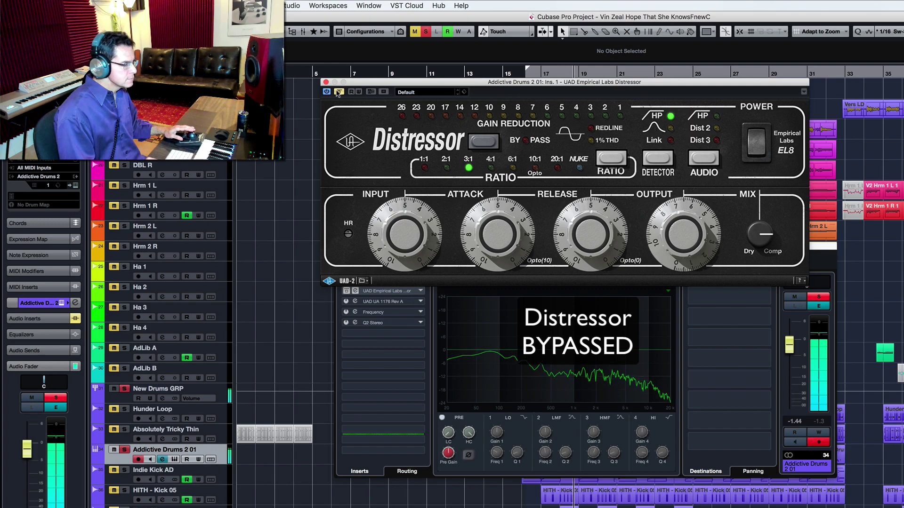
left_click(338, 92)
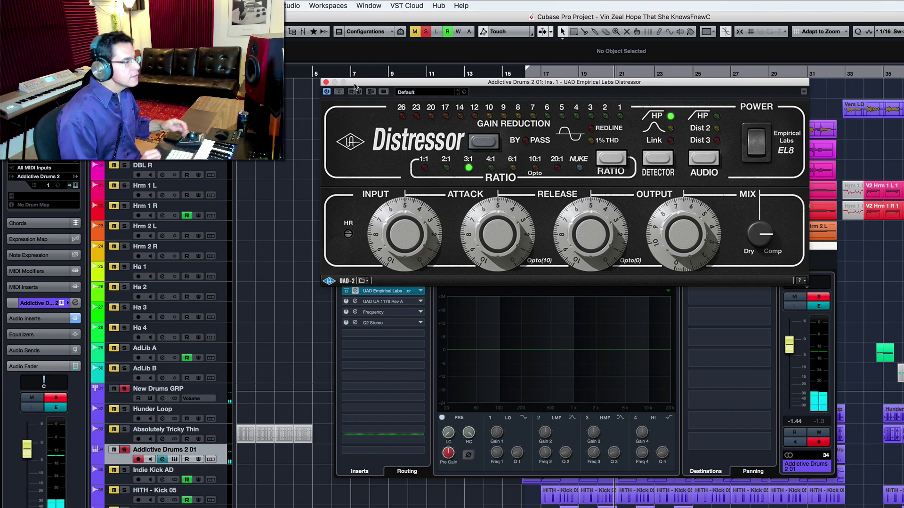
key("super+w")
Reactivate the UAD UA 1176 Rev A on the drum channel and compare it bypassed and engaged during playback.
left_click(355, 301)
left_click_drag(512, 160, 503, 139)
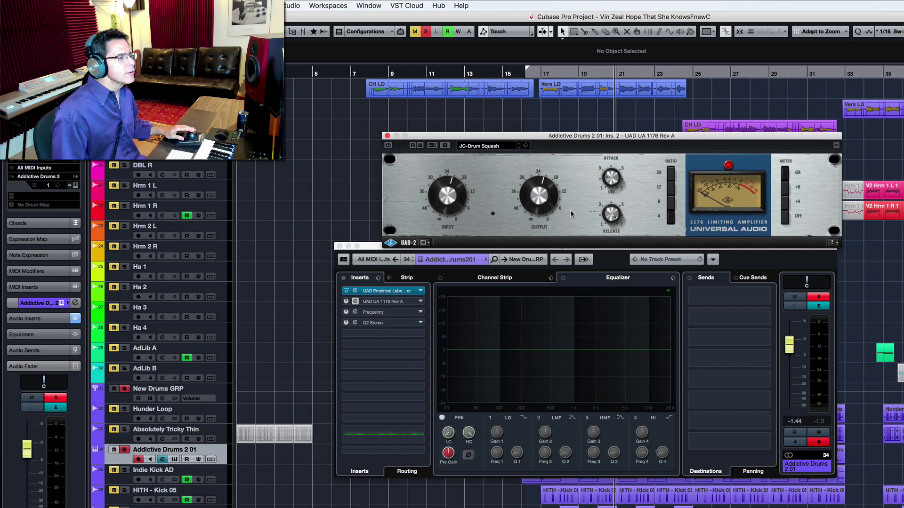
left_click(400, 146)
key("space")
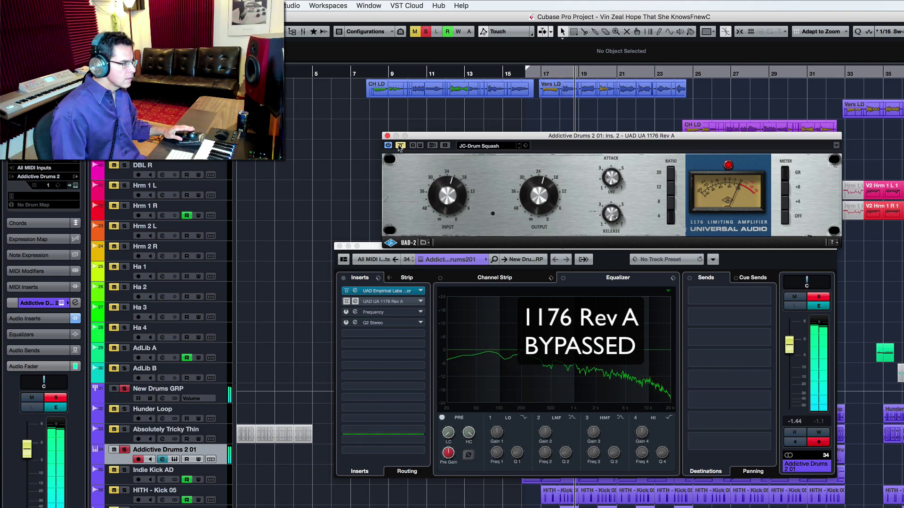
left_click(400, 147)
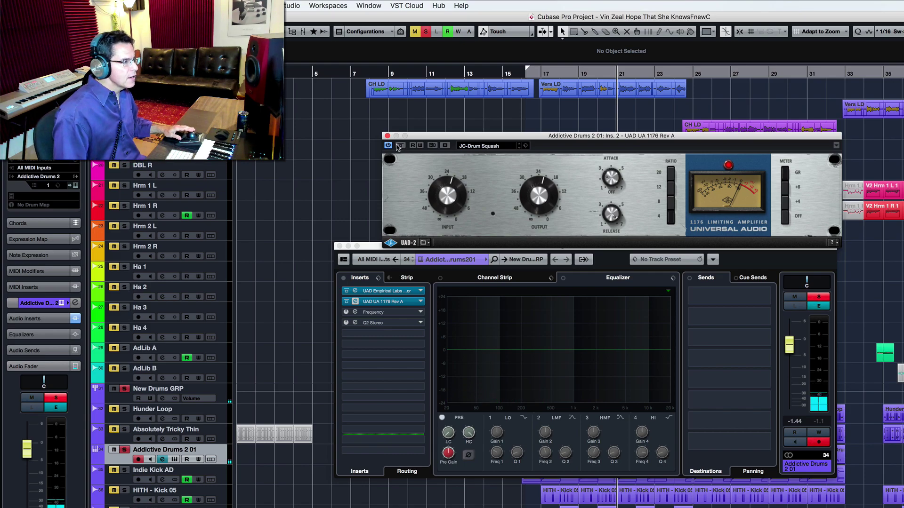
left_click(388, 136)
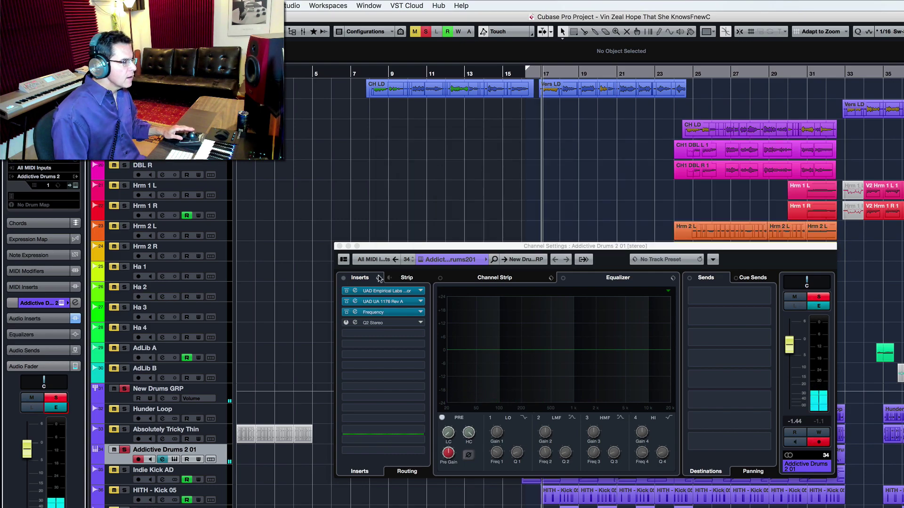
Open the Frequency EQ on the drum channel and compare its bypassed and engaged sound against the channel's spectrum display.
left_click(356, 313)
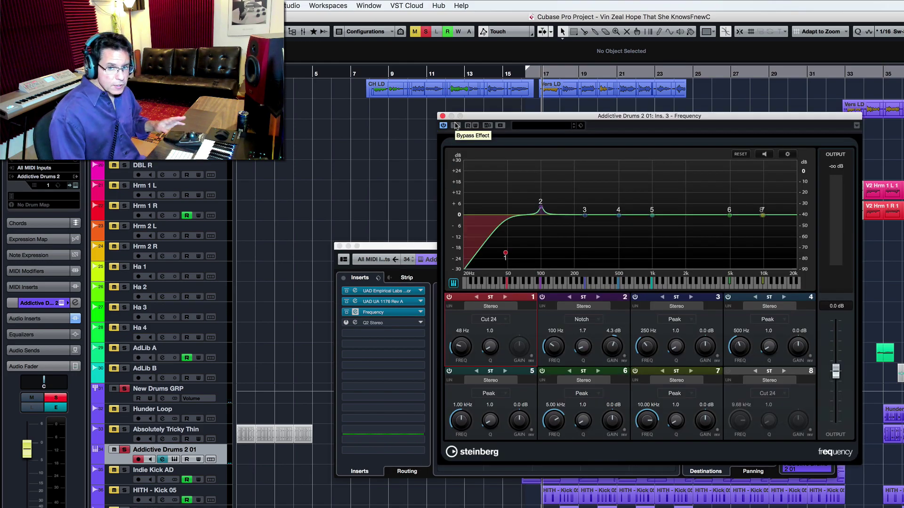
left_click(456, 126)
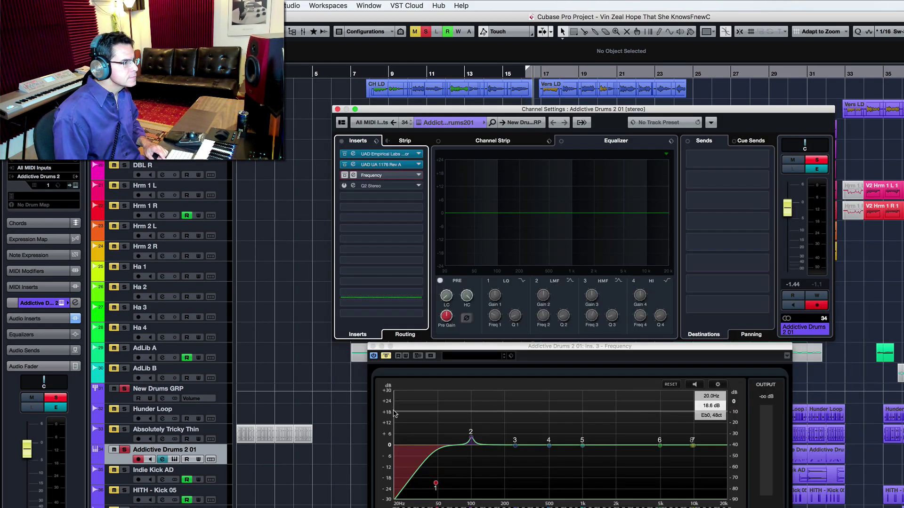
key("space")
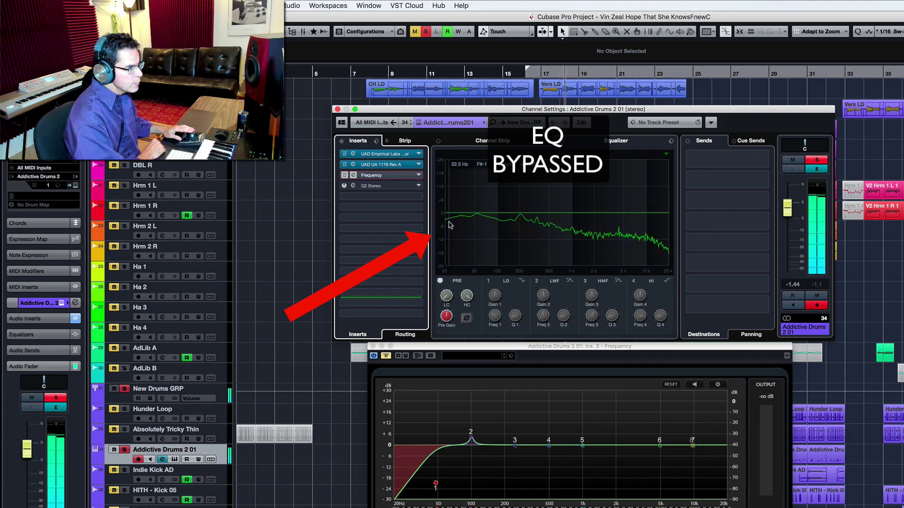
left_click(386, 356)
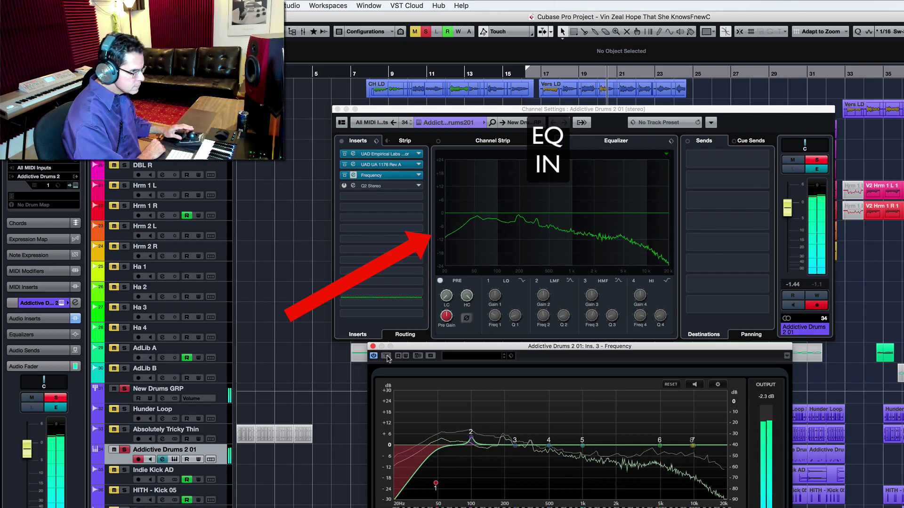
left_click(386, 356)
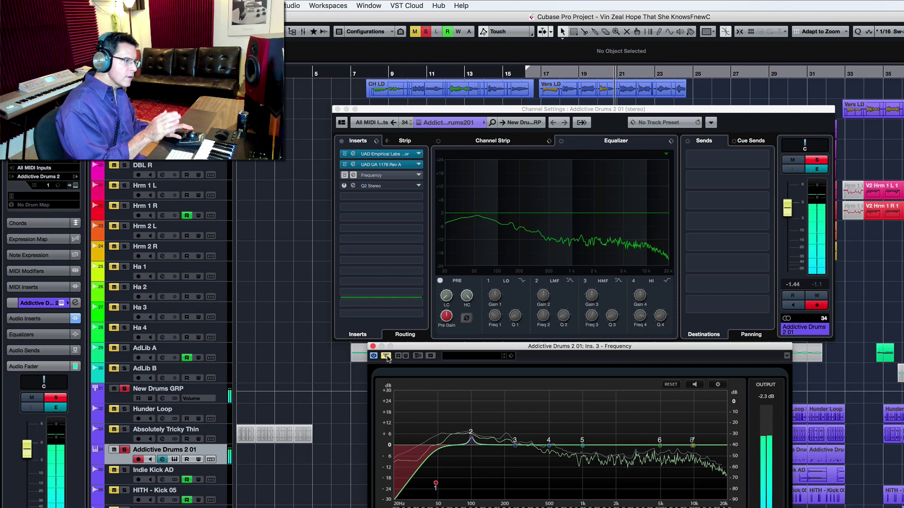
key("space")
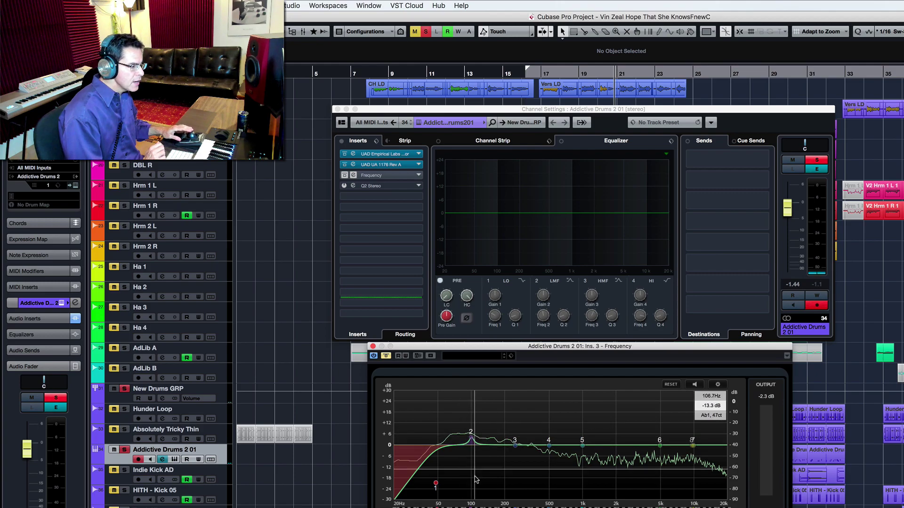
left_click(471, 440)
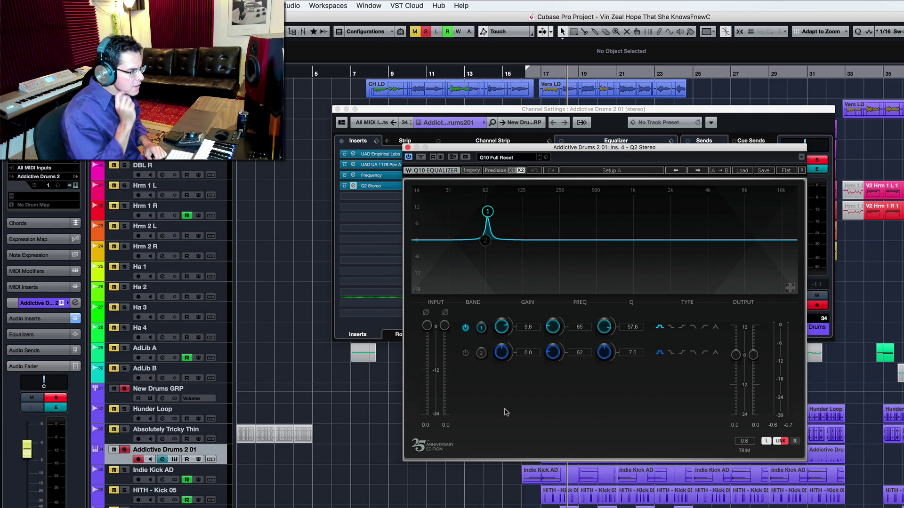
Compare the drum channel's Q2 Stereo equalizer bypassed and engaged during playback.
left_click_drag(419, 160, 405, 197)
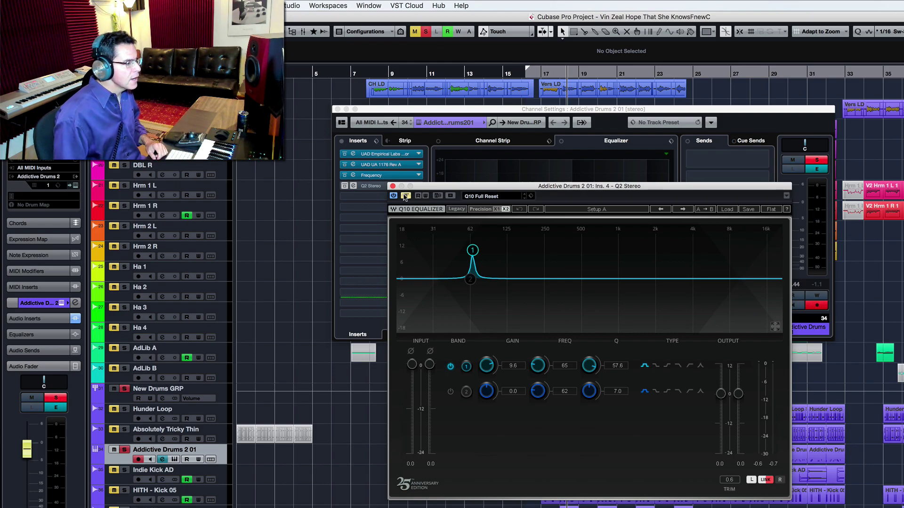
left_click(403, 197)
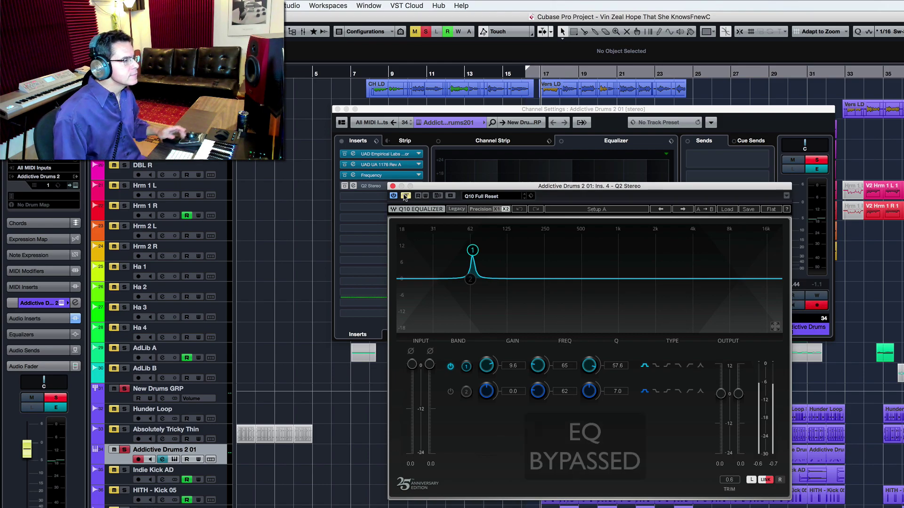
key("space")
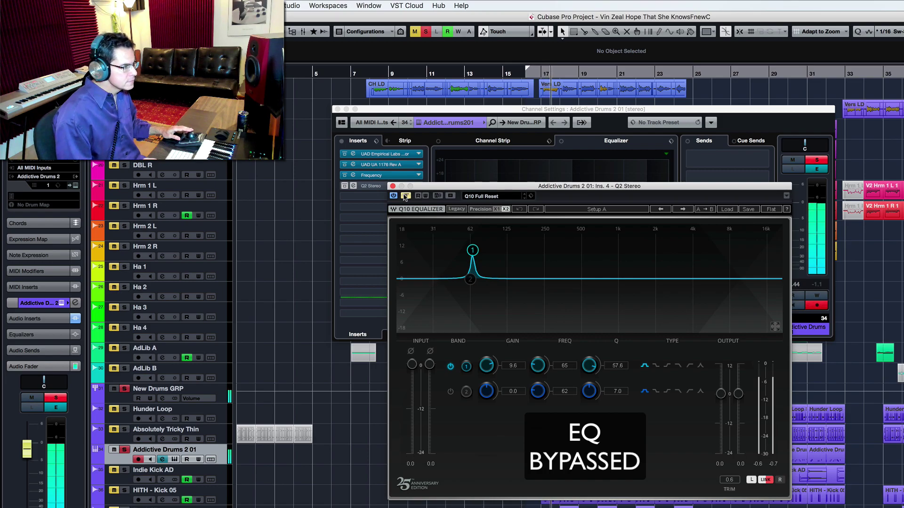
left_click(404, 197)
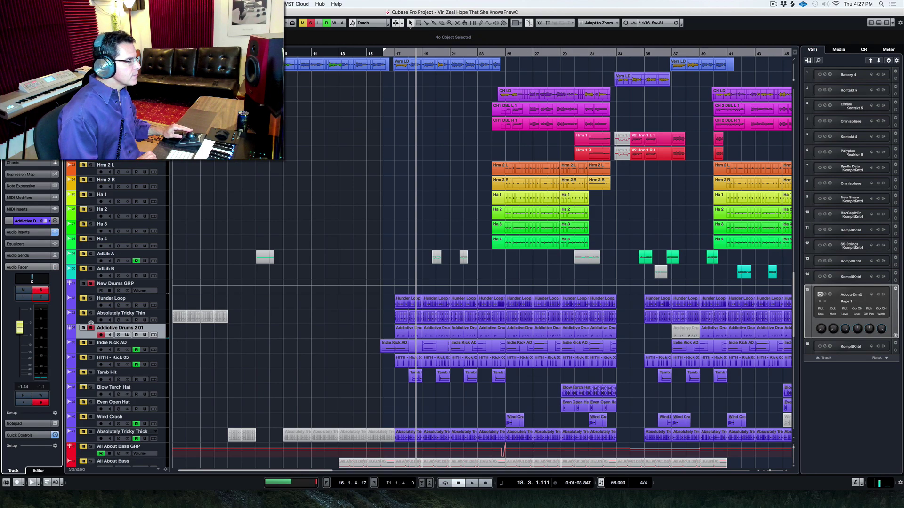
Solo the Hunder Loop track and inspect the slices of its first part in the Audio Part Editor.
left_click(91, 299)
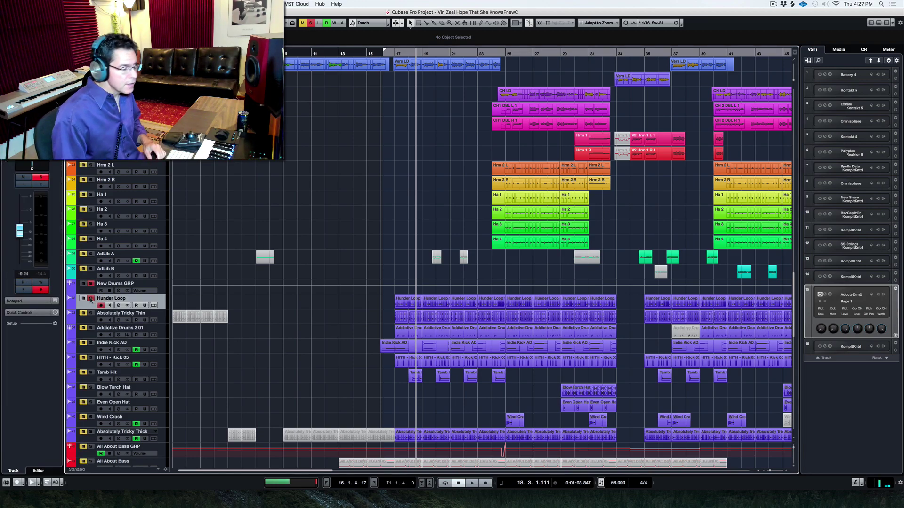
double_click(401, 302)
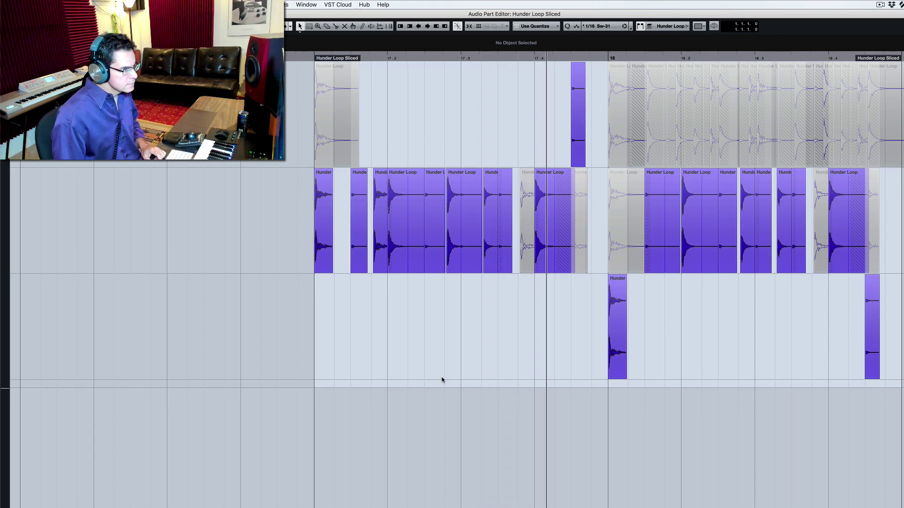
key("Return")
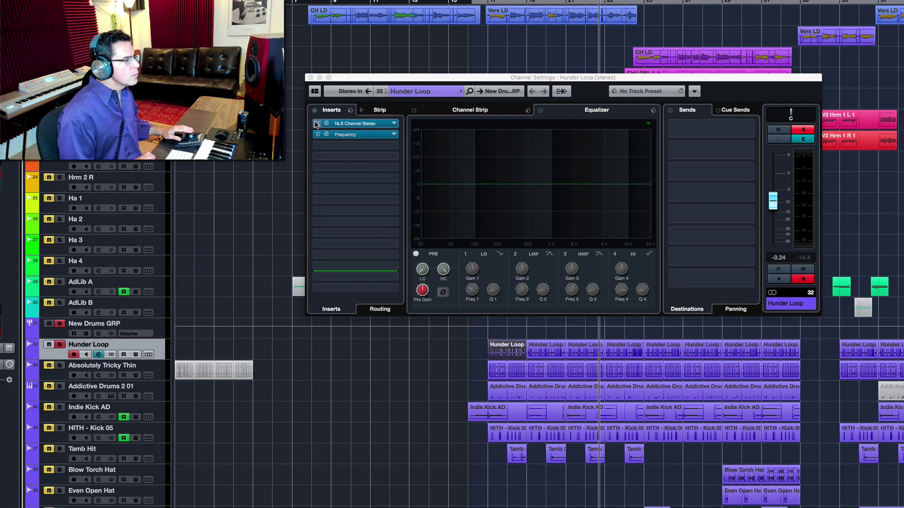
Bypass Hunder Loop's NLS Channel Stereo and Frequency inserts, and compare each one bypassed and engaged during playback.
left_click(317, 124)
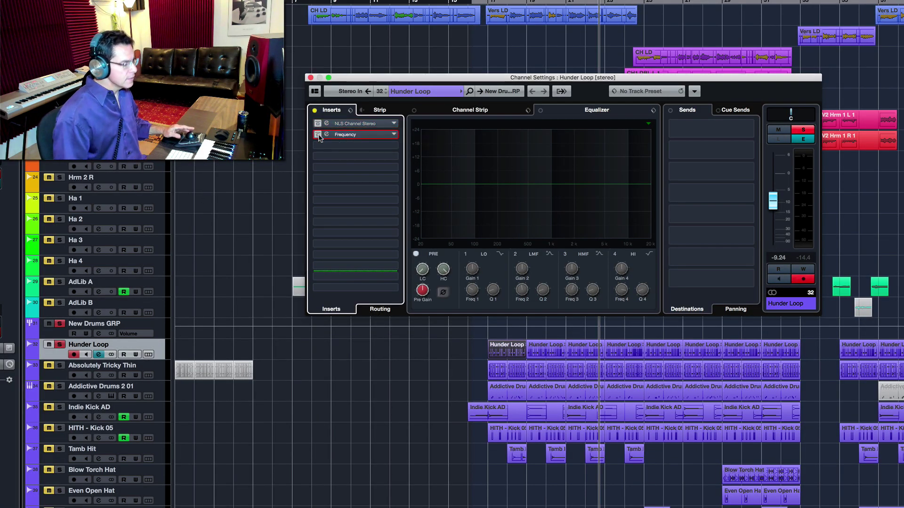
key("space")
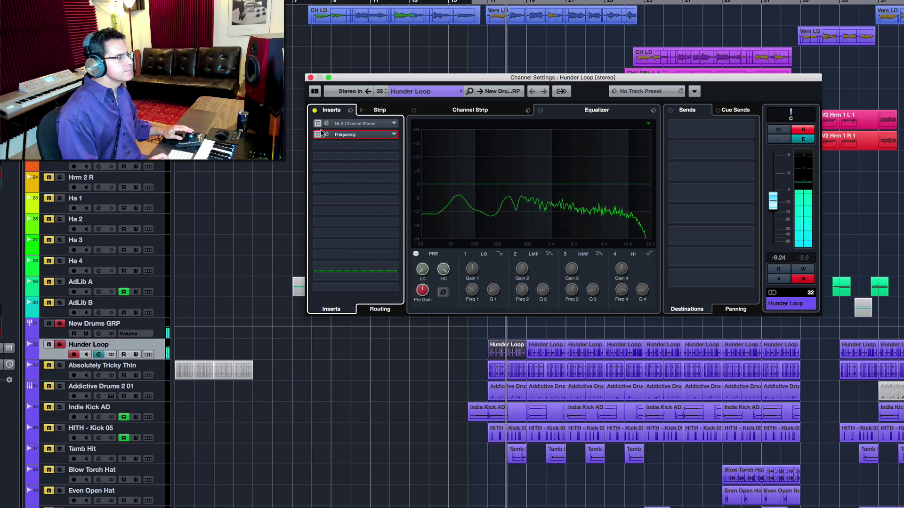
left_click(327, 123)
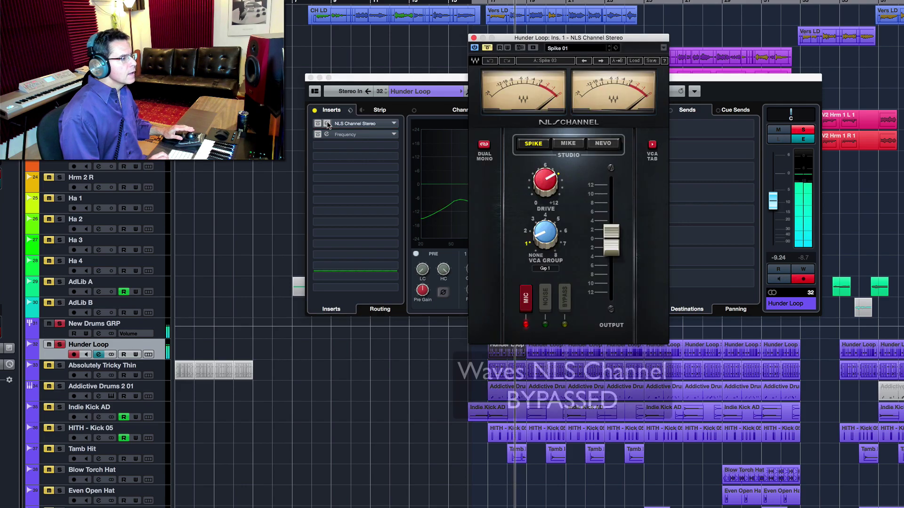
left_click_drag(481, 38, 473, 39)
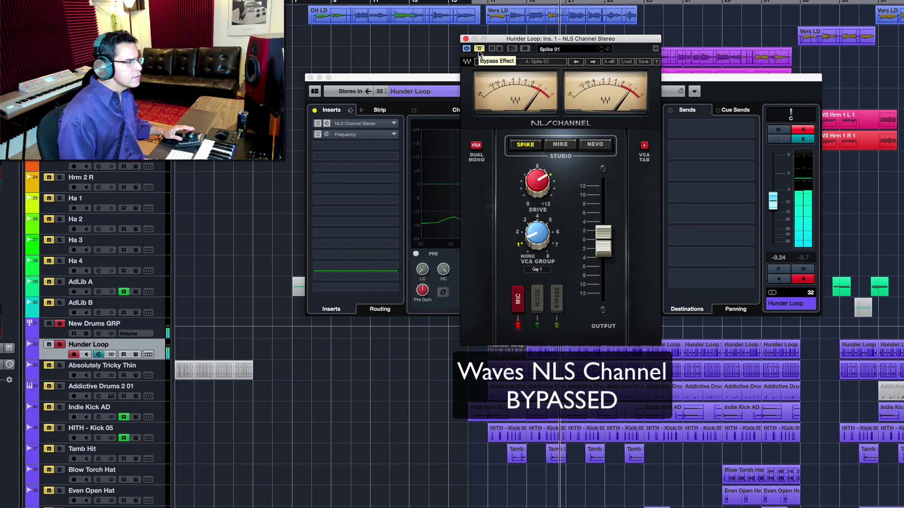
left_click(479, 50)
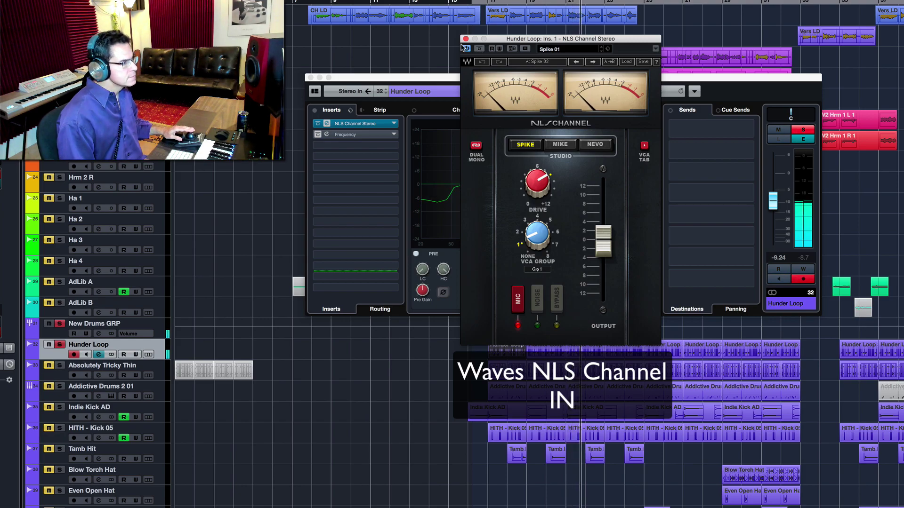
left_click(465, 38)
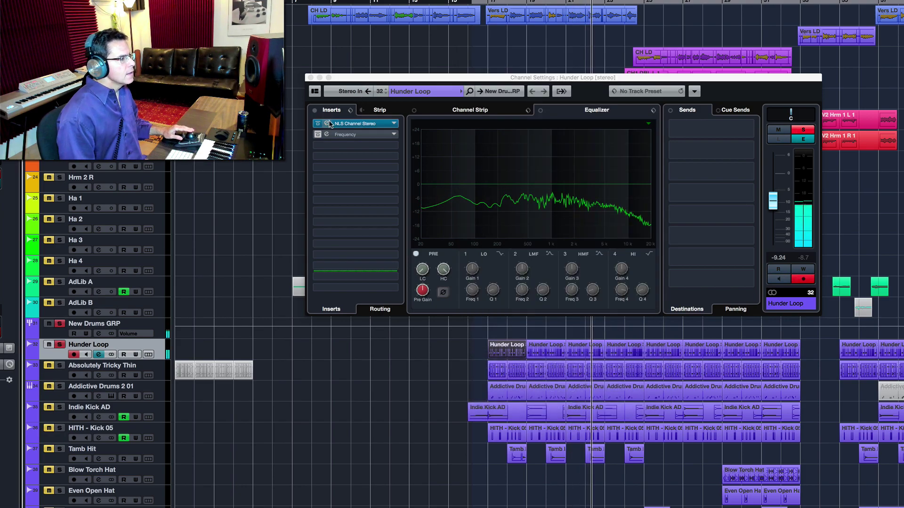
left_click(325, 135)
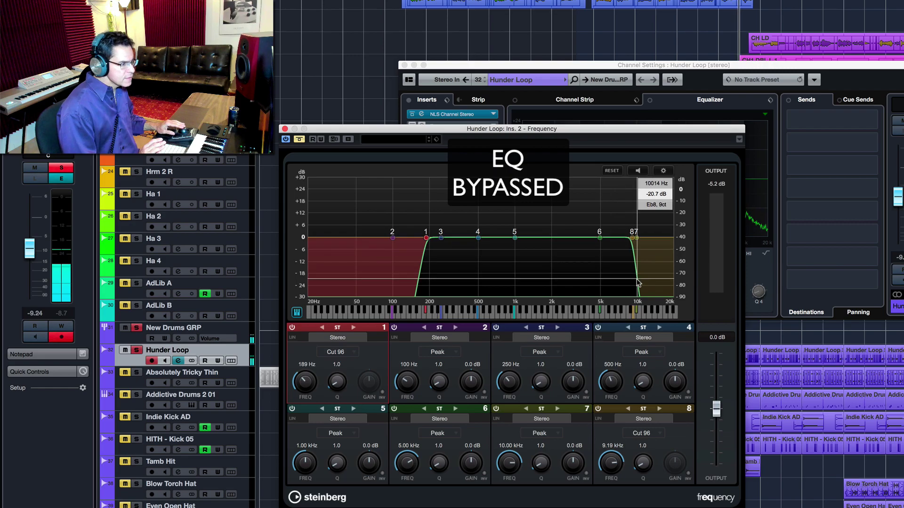
left_click(299, 140)
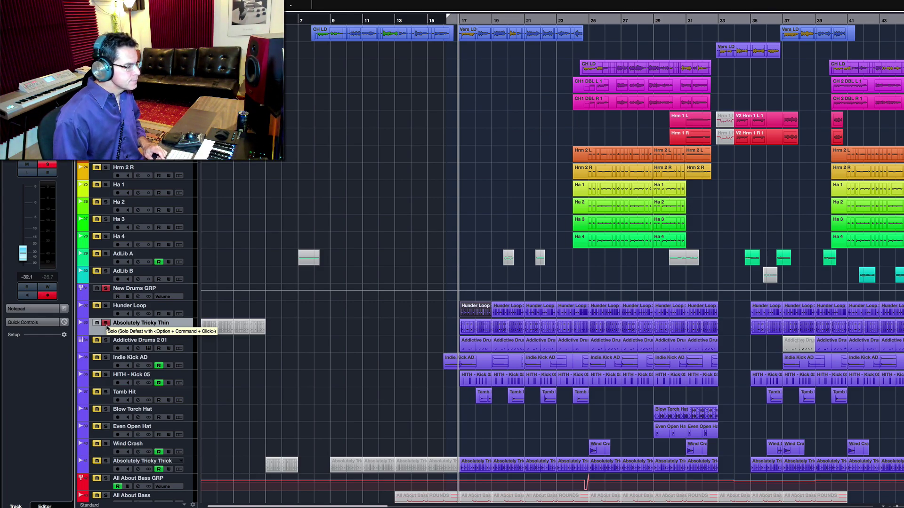
Play the soloed Absolutely Tricky Thin track and compare its Frequency EQ bypassed and engaged.
key("space")
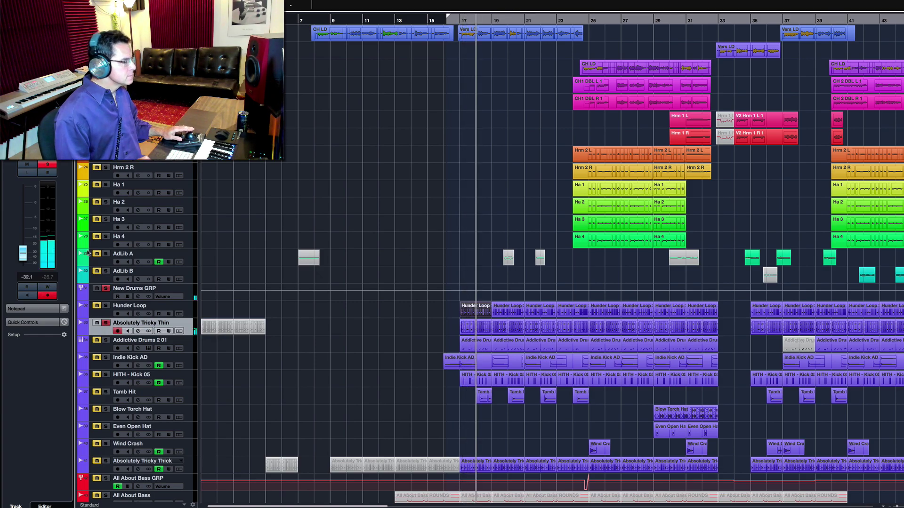
key("e")
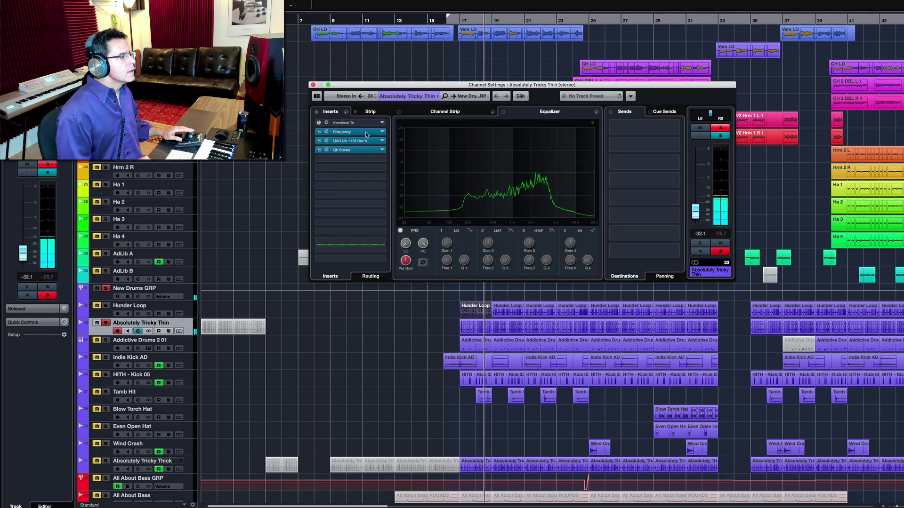
left_click(326, 134)
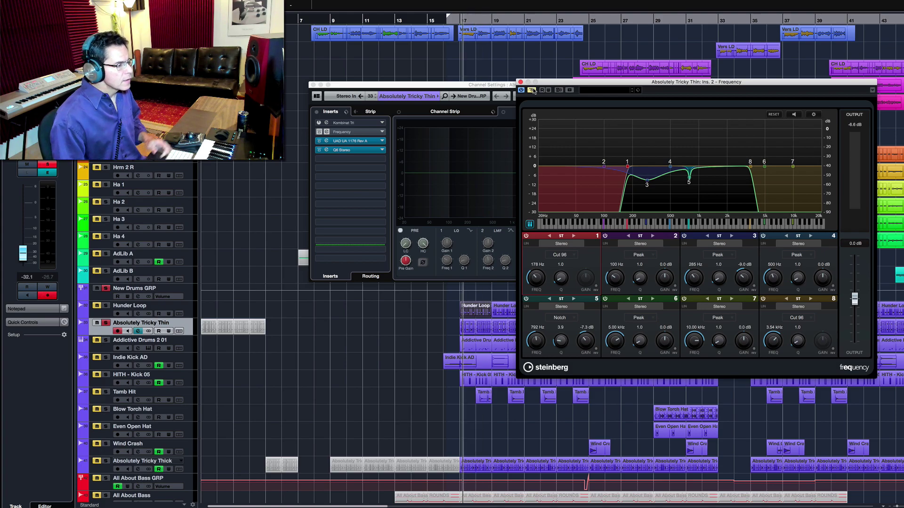
left_click(531, 90)
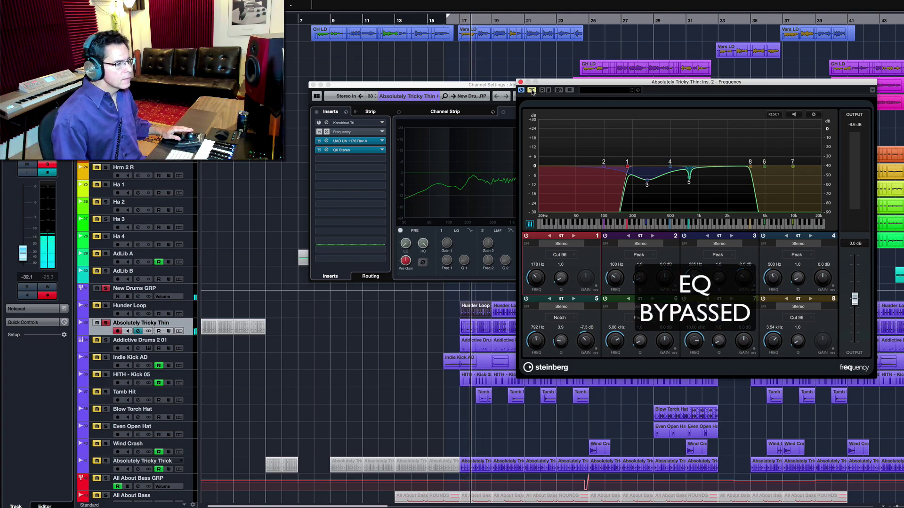
left_click(531, 90)
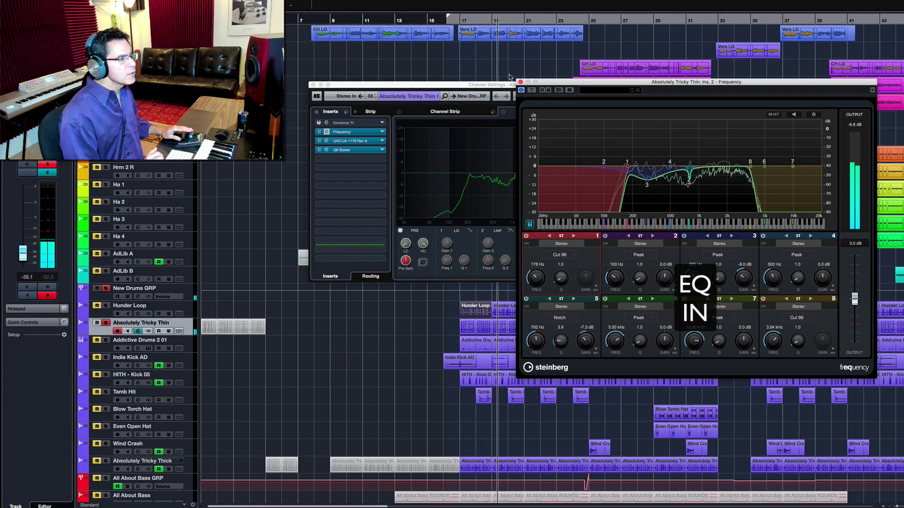
left_click(520, 82)
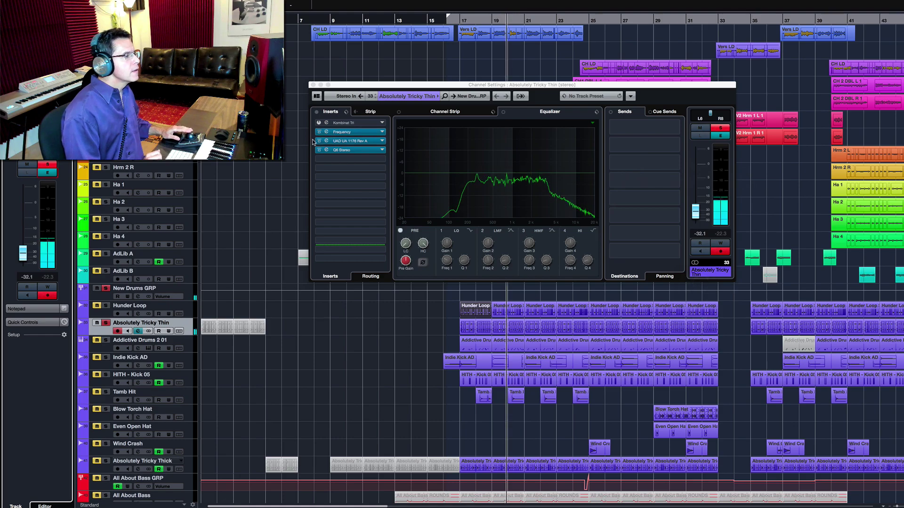
Inspect the UAD UA 1176 Rev A and Q6 Stereo insert settings on the Absolutely Tricky Thin channel.
left_click(327, 141)
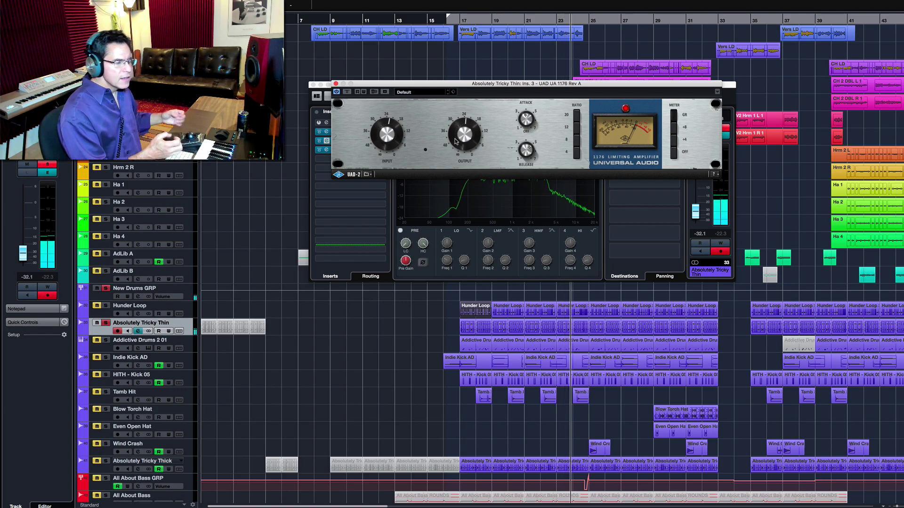
left_click(335, 84)
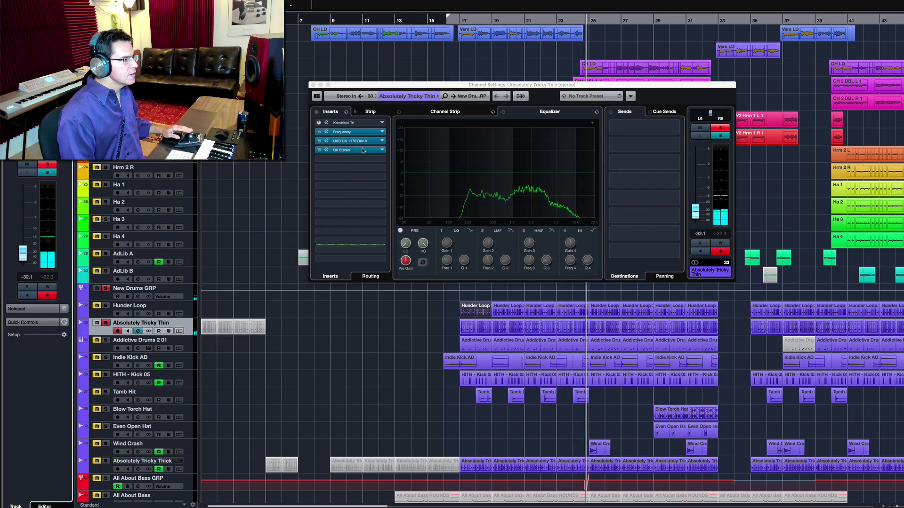
left_click(326, 150)
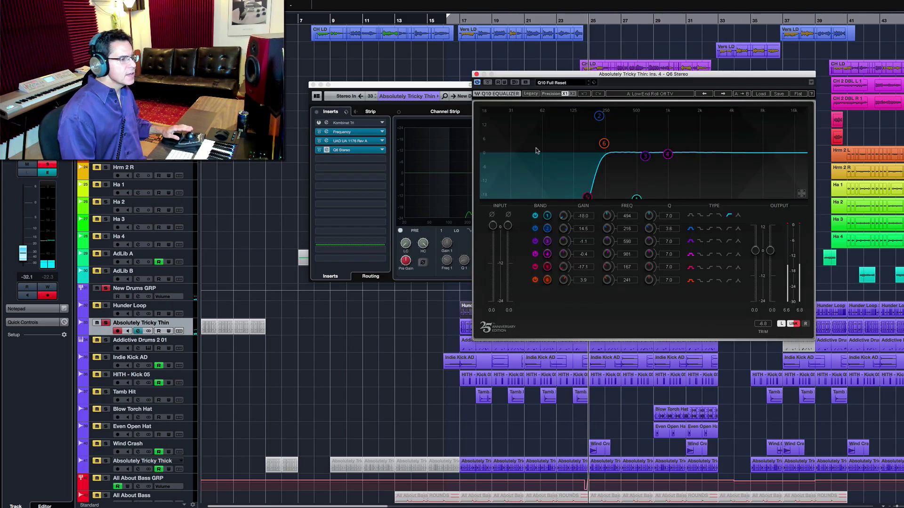
left_click_drag(565, 75, 402, 179)
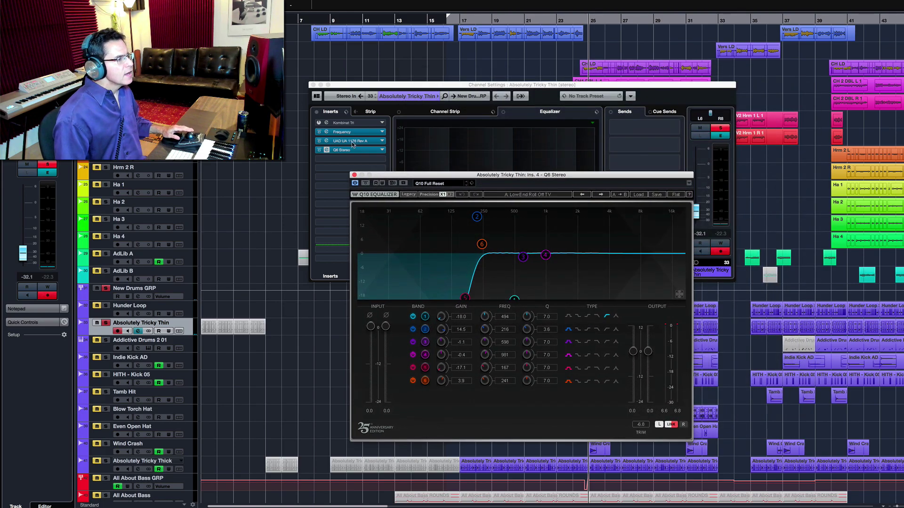
left_click(326, 141)
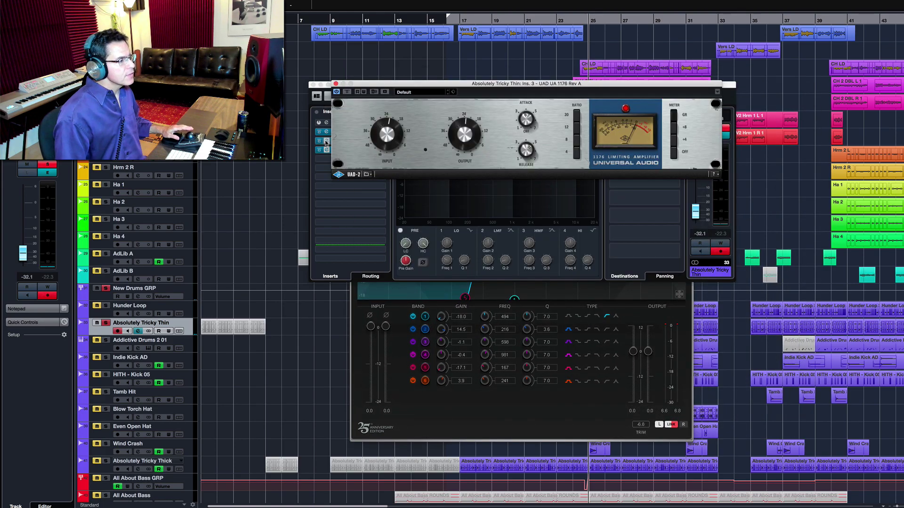
left_click(335, 85)
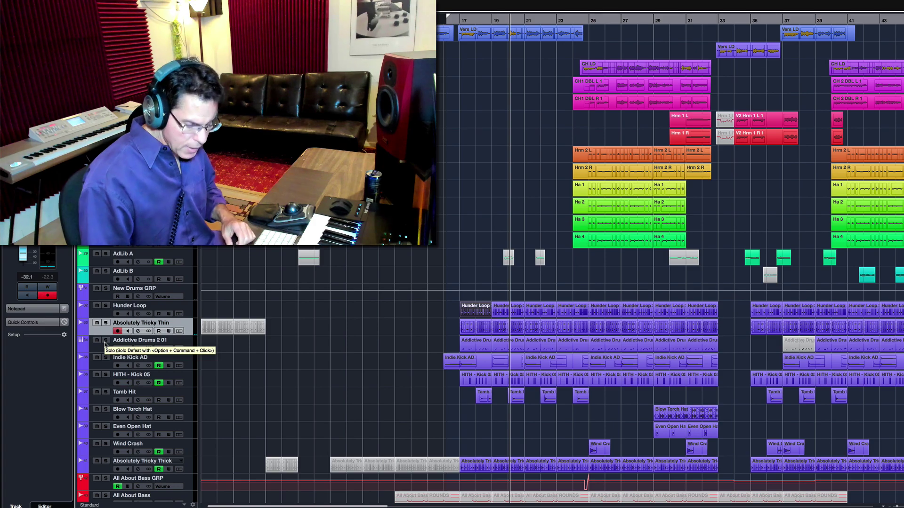
Solo Addictive Drums 2 01 and add Hunder Loop and Absolutely Tricky Thin to the solo during playback.
left_click(105, 340)
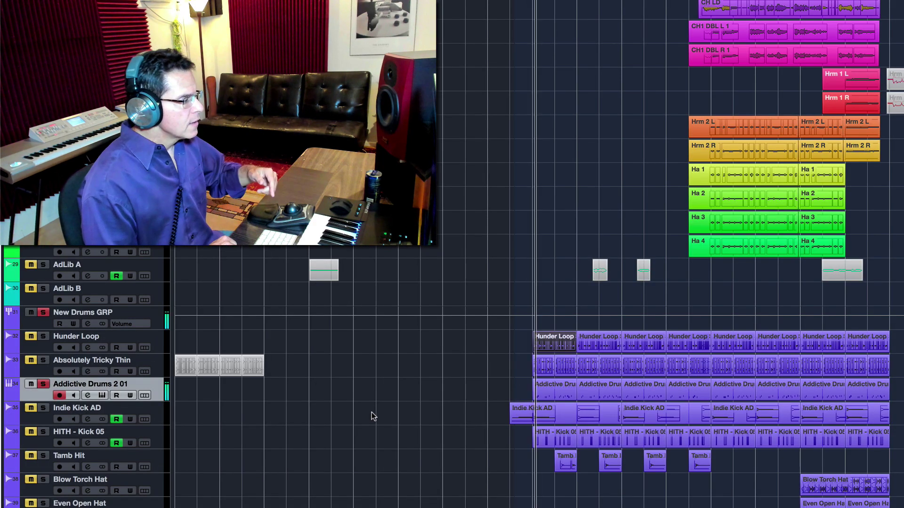
left_click(43, 337)
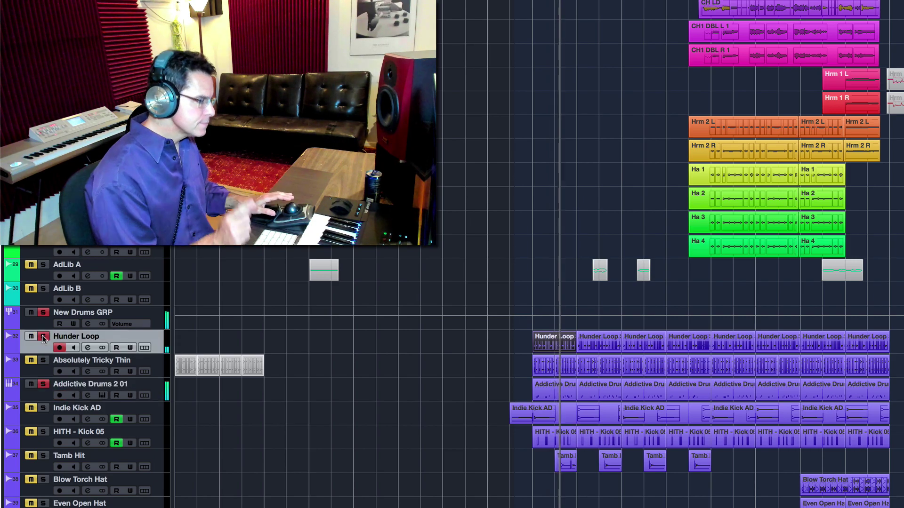
left_click(44, 361)
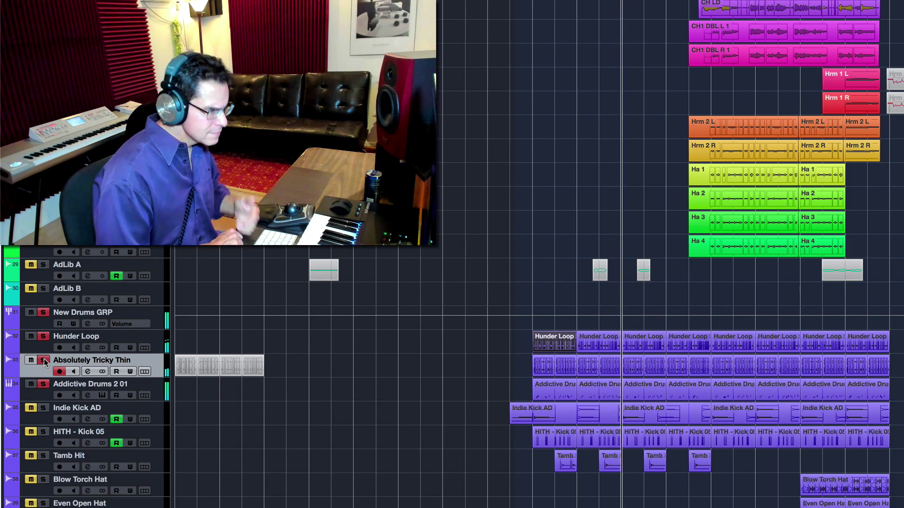
Solo only Indie Kick AD and inspect its Kombinat Tri, Q6 Stereo and UAD UA 1176LN Rev E insert settings.
key("Down")
left_click(41, 390)
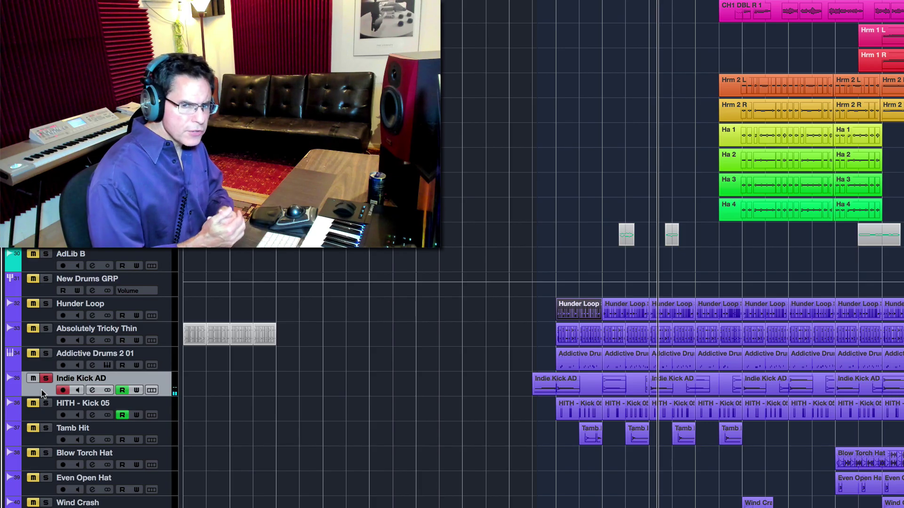
left_click(92, 391)
left_click(379, 49)
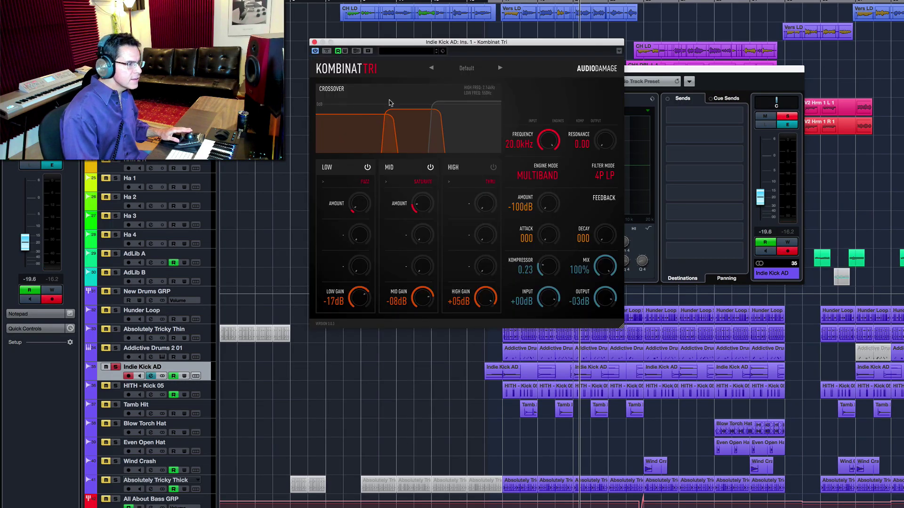
left_click(314, 43)
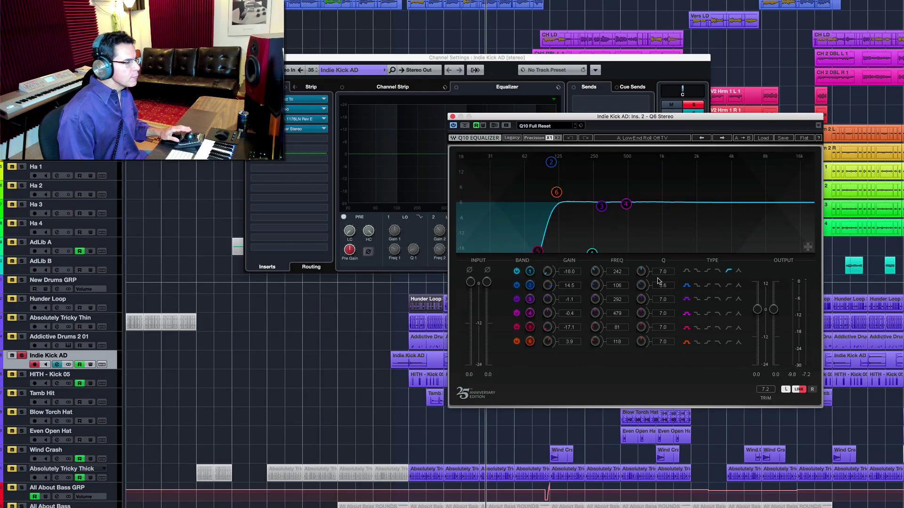
left_click(451, 116)
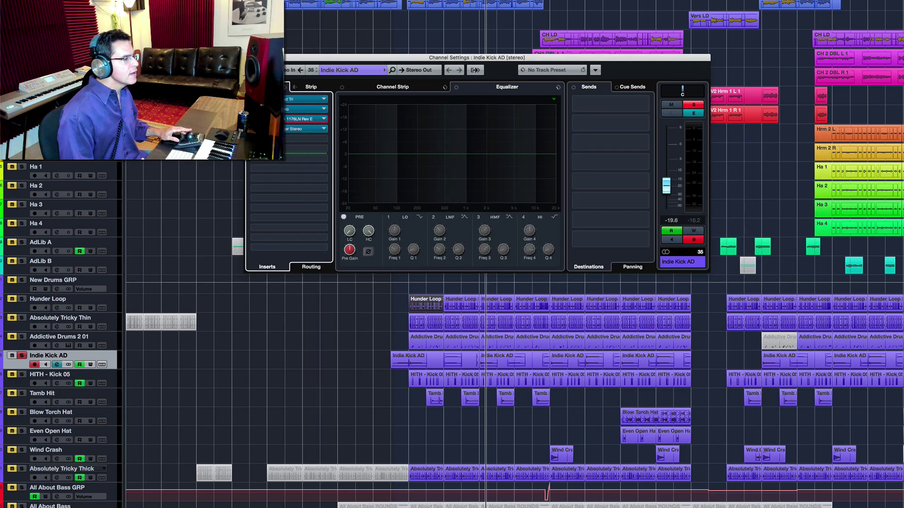
left_click(288, 118)
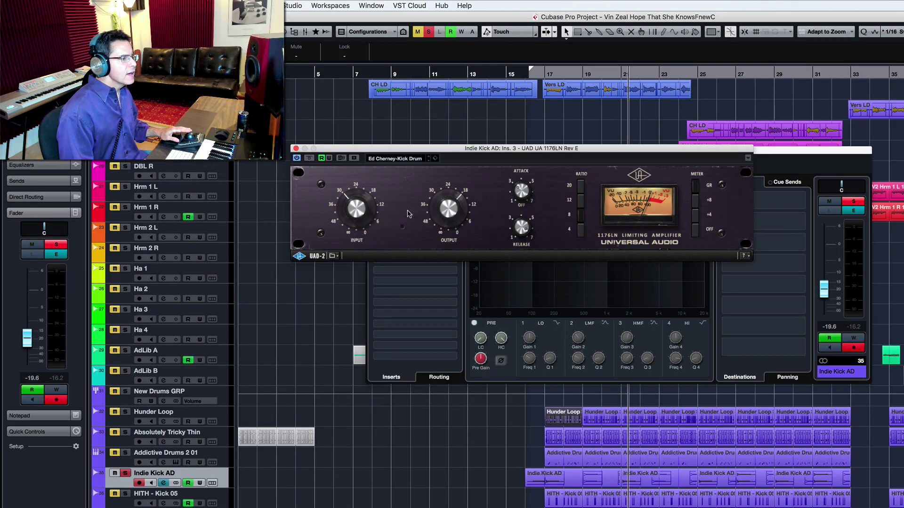
left_click(296, 149)
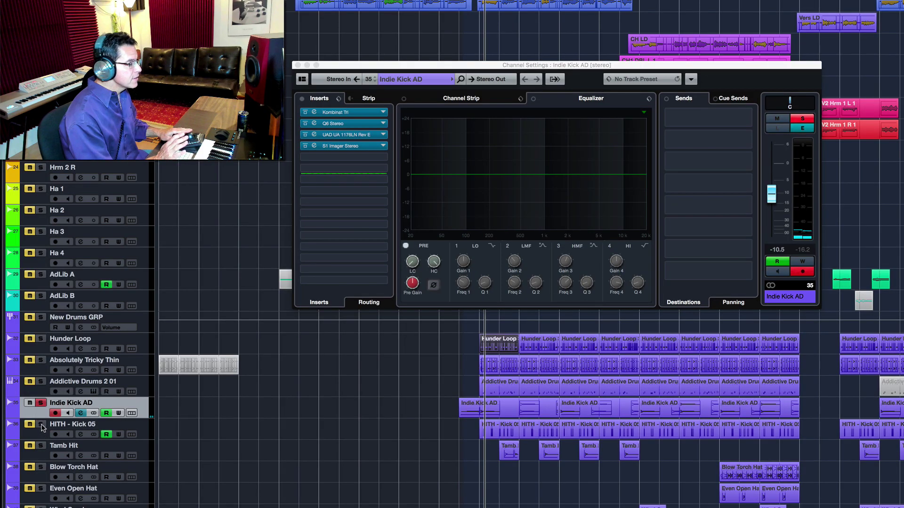
Solo the HITH - Kick 05 track, unsolo Indie Kick AD, and play the kick on its own.
left_click(41, 426)
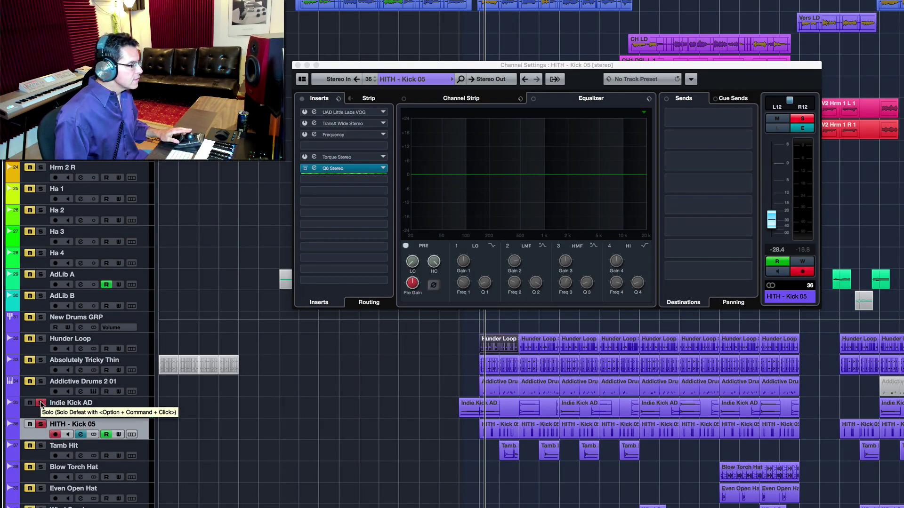
left_click(42, 404)
key("space")
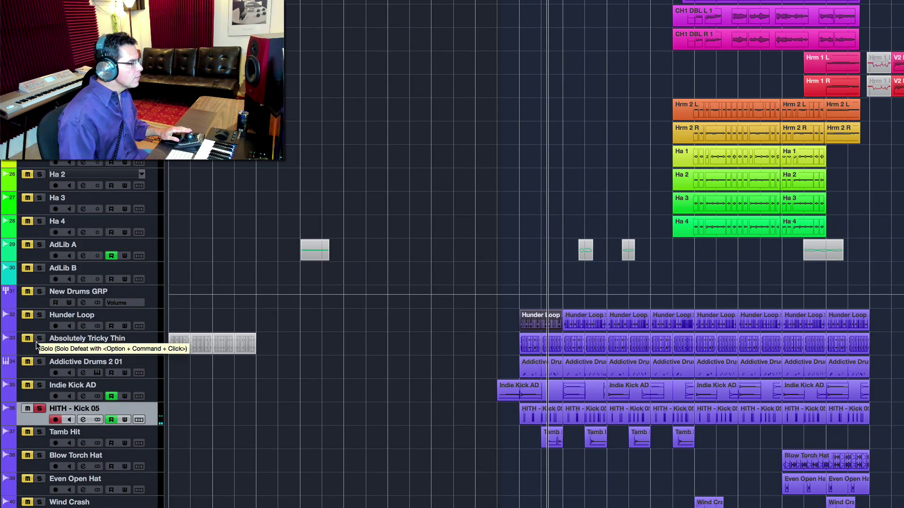
Solo Addictive Drums 2 01 and add Hunder Loop, Absolutely Tricky Thin, Indie Kick AD, HITH - Kick 05 and Tamb Hit one by one during playback.
left_click(40, 374)
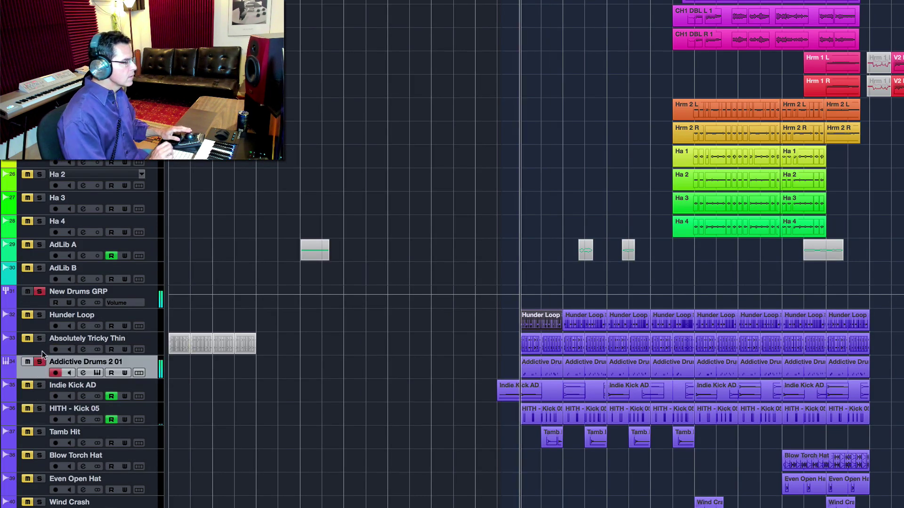
left_click(39, 316)
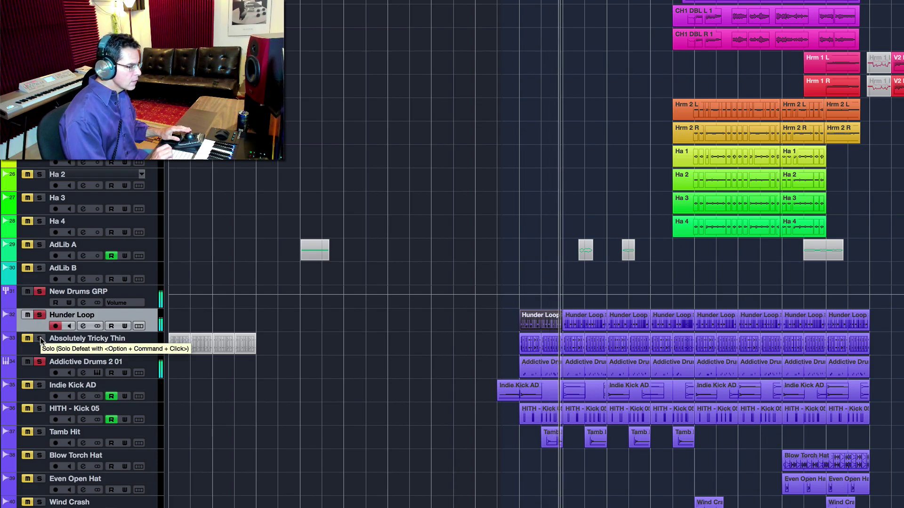
left_click(40, 339)
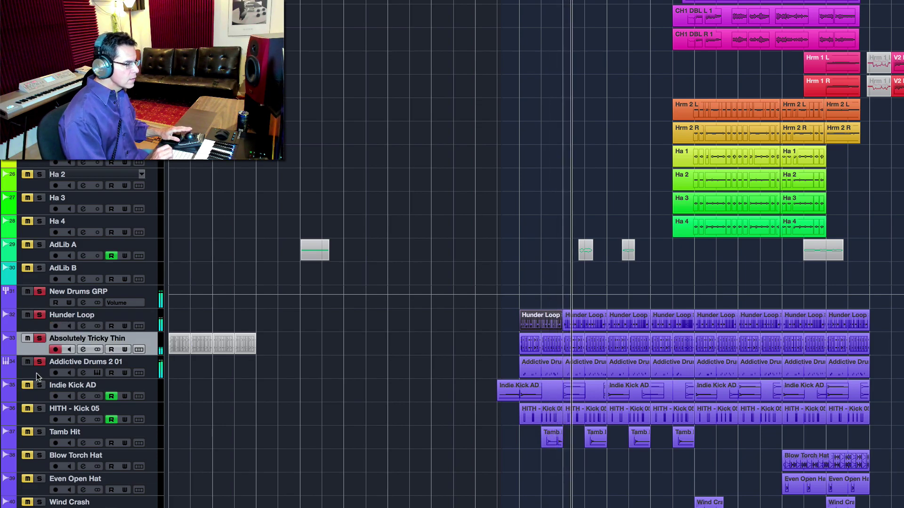
left_click(40, 385)
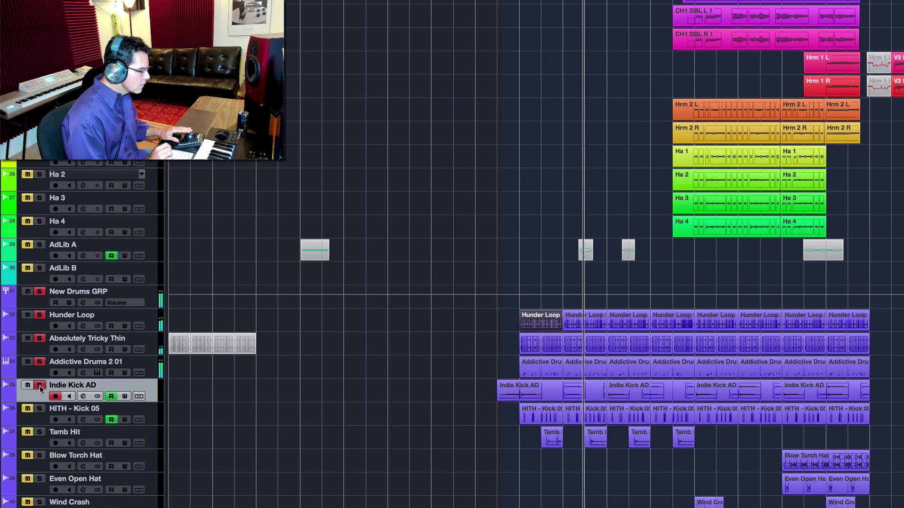
left_click(40, 409)
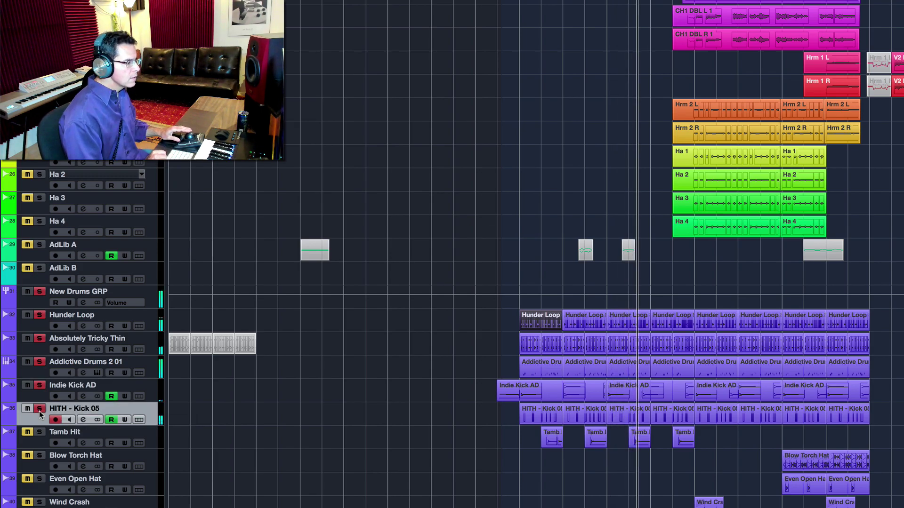
left_click(40, 432)
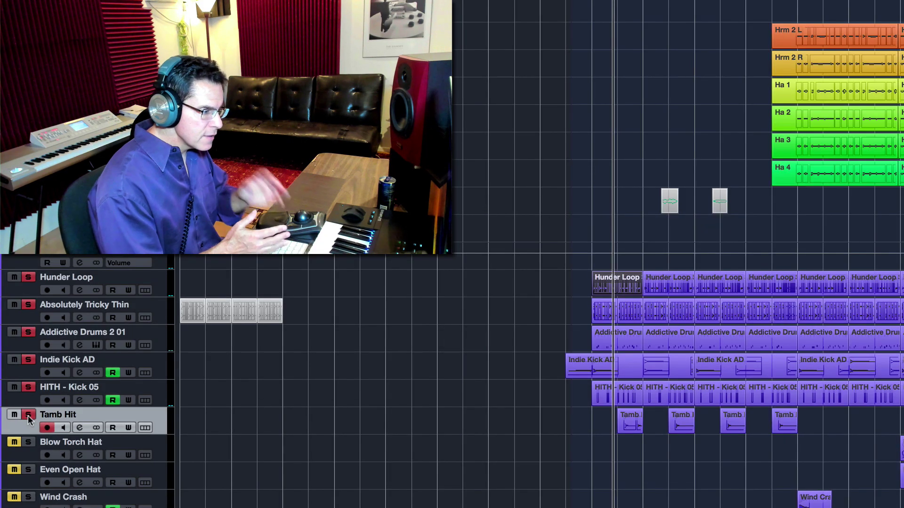
Audition the drum tracks together with all solos cleared, and select the Absolutely Tricky Thick track.
key("space")
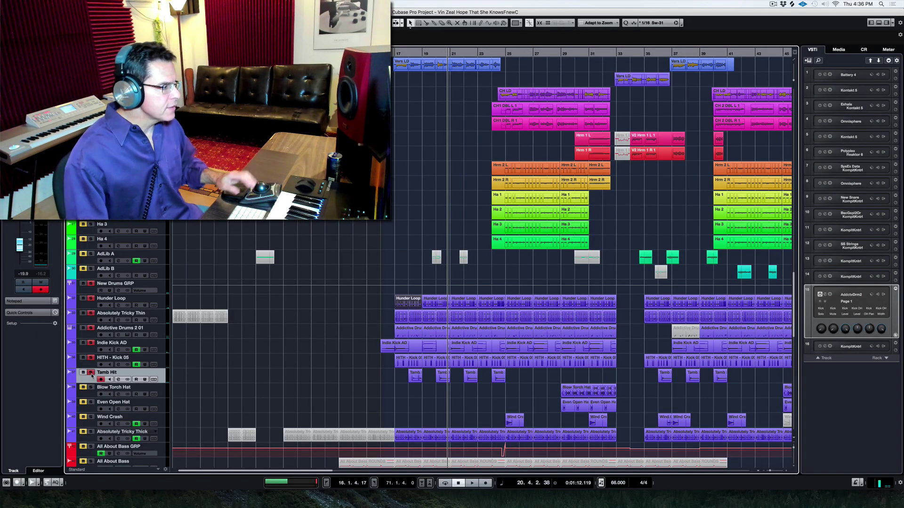
key("space")
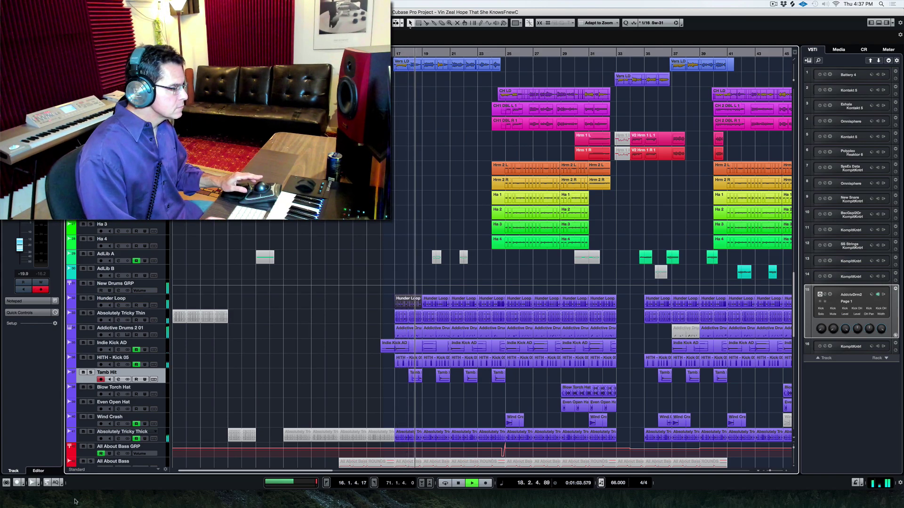
key("space")
left_click(94, 432)
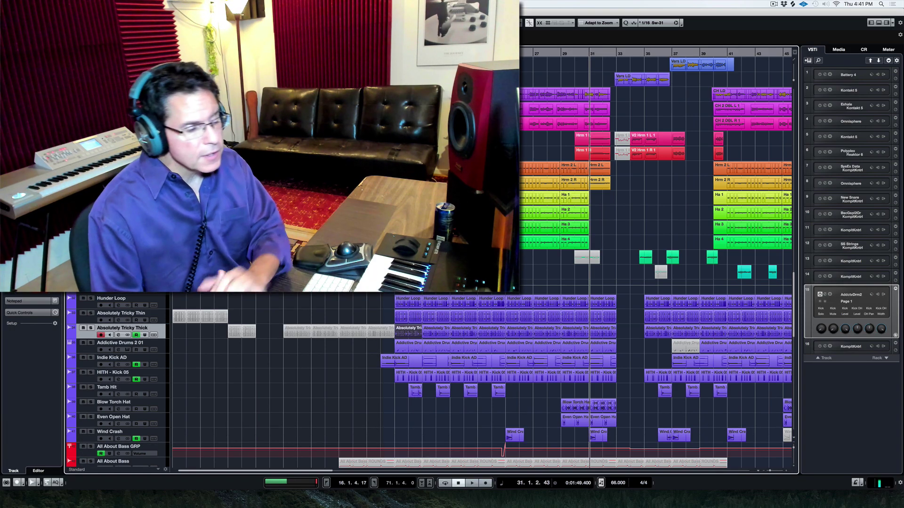